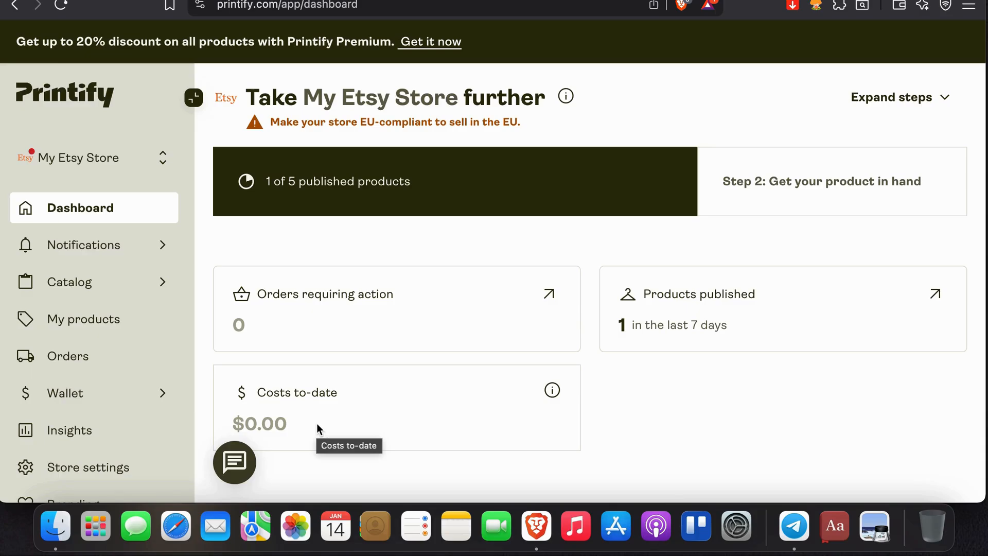
# Open the published Unisex Garment-Dyed T-shirt's details from the store's product list.
pyautogui.scroll(-3, 317, 423)
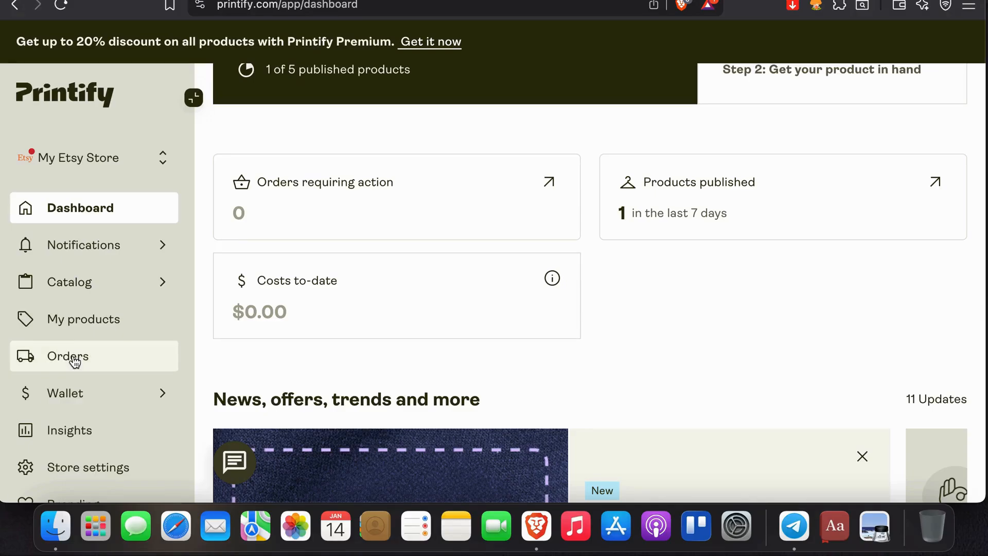
pyautogui.click(81, 321)
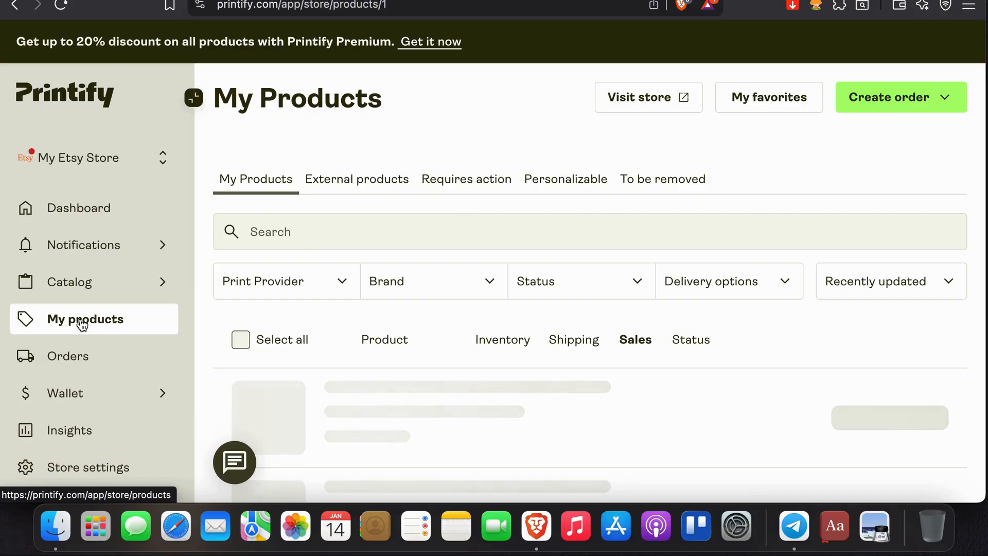
pyautogui.scroll(-2, 477, 248)
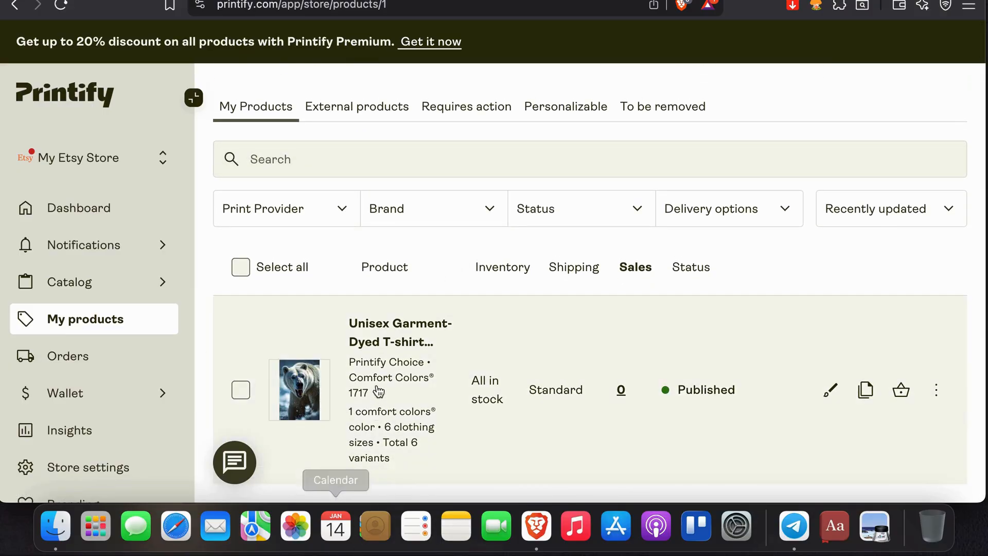
pyautogui.click(309, 390)
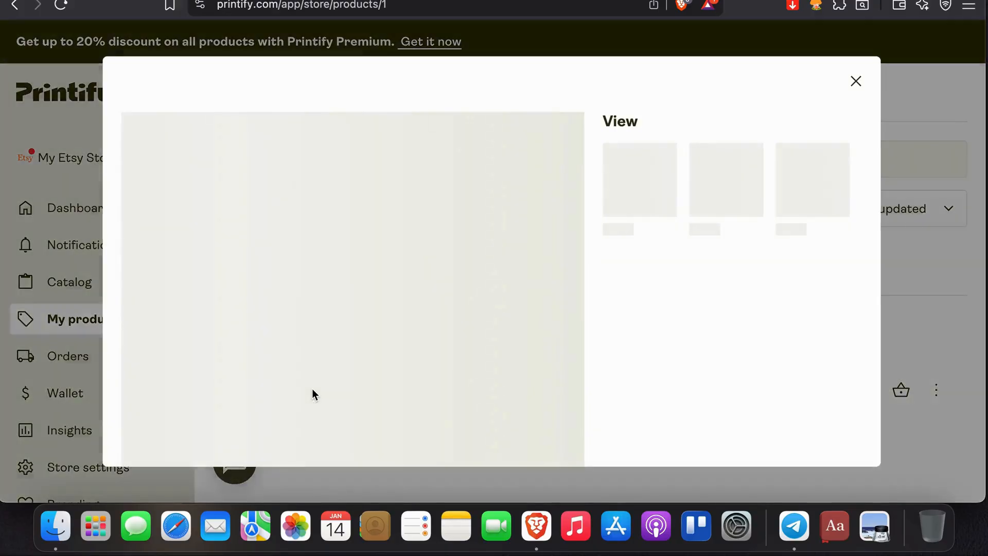
pyautogui.press('Escape')
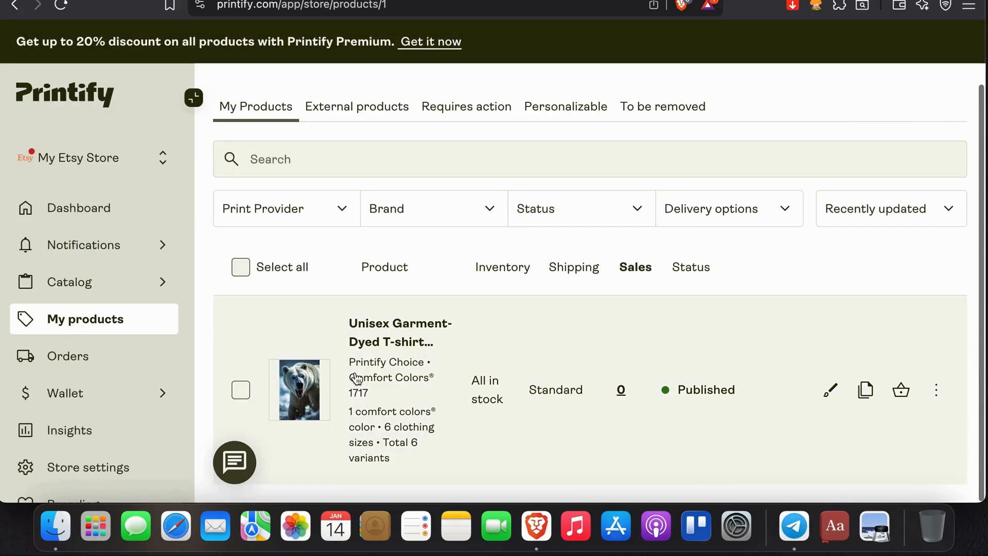
pyautogui.click(368, 376)
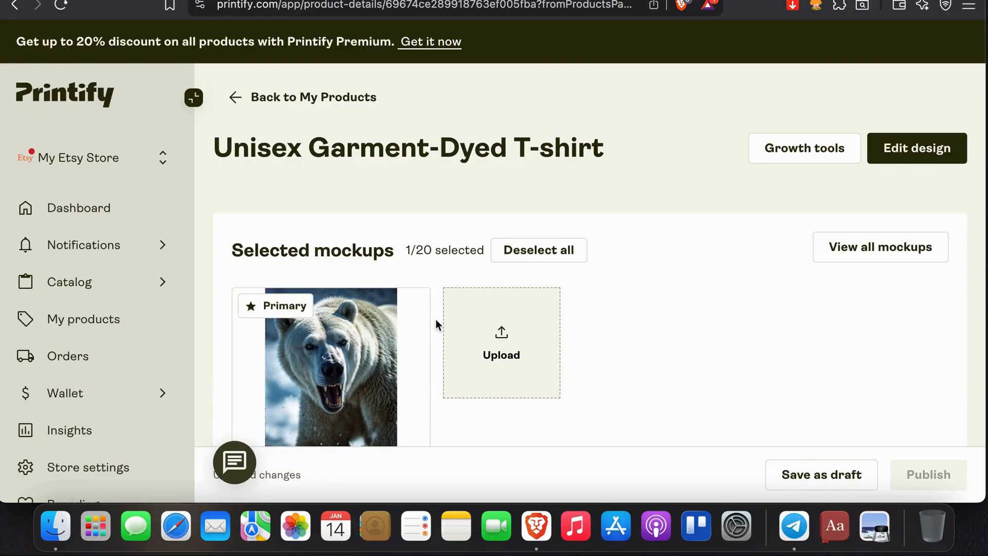
# Replace the polar bear mockup with the white Front mockup from the mockup library and save the selection.
pyautogui.scroll(-2, 434, 324)
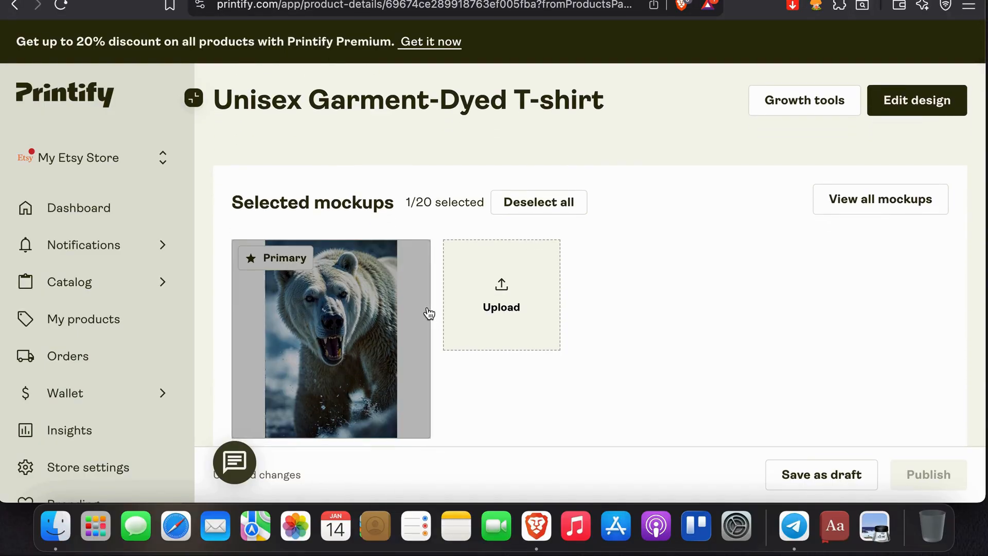
pyautogui.scroll(-3, 422, 318)
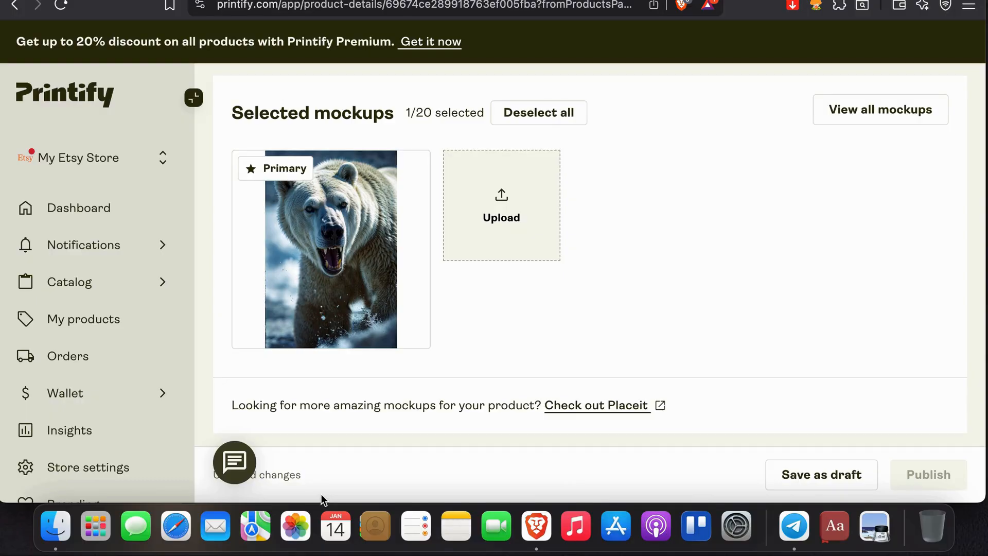
pyautogui.click(385, 314)
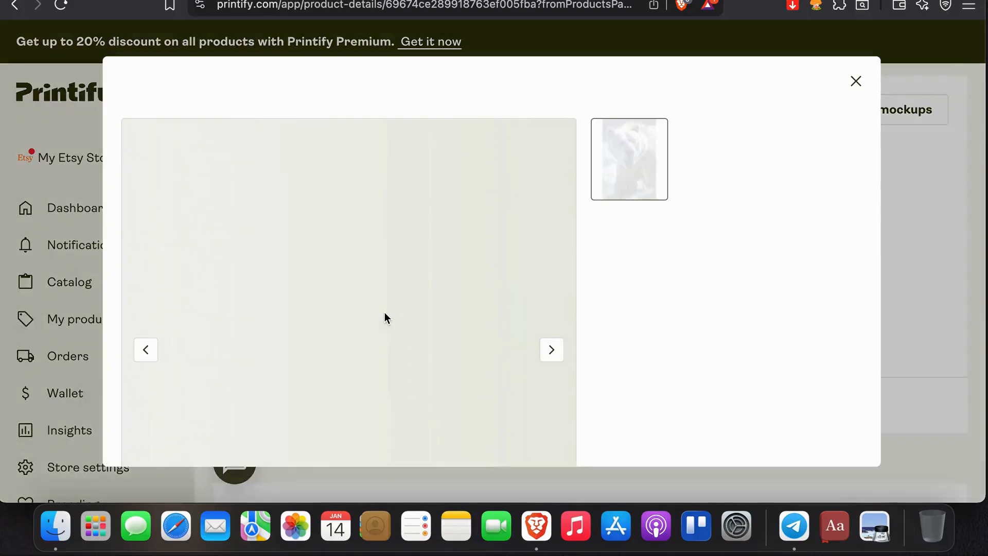
pyautogui.click(912, 200)
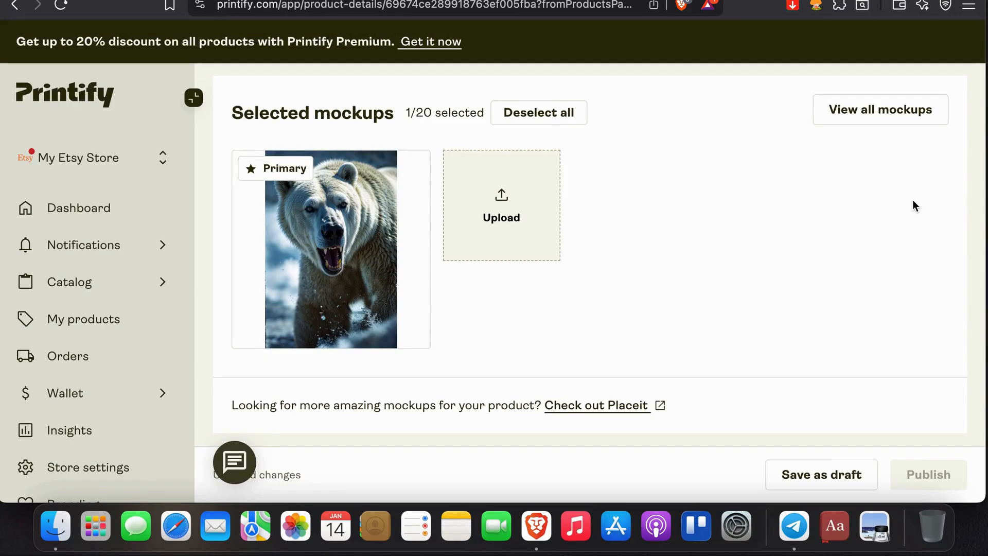
pyautogui.click(847, 118)
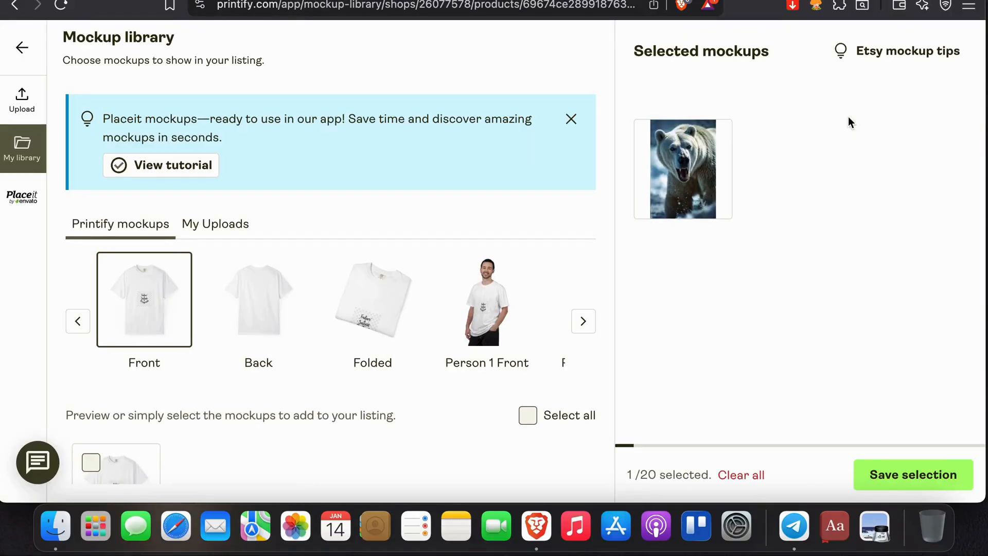
pyautogui.scroll(-3, 220, 324)
pyautogui.scroll(3, 205, 287)
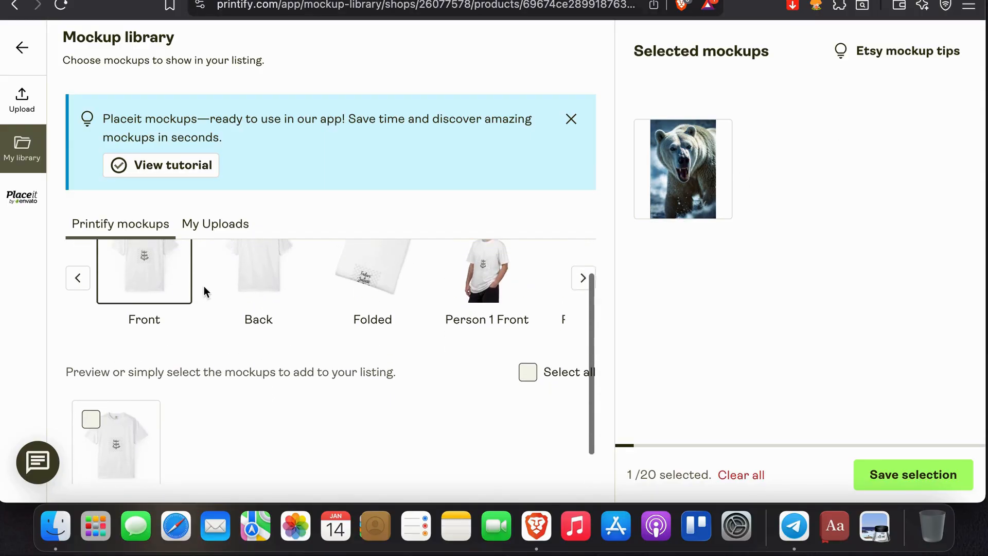
pyautogui.scroll(-2, 225, 287)
pyautogui.click(528, 335)
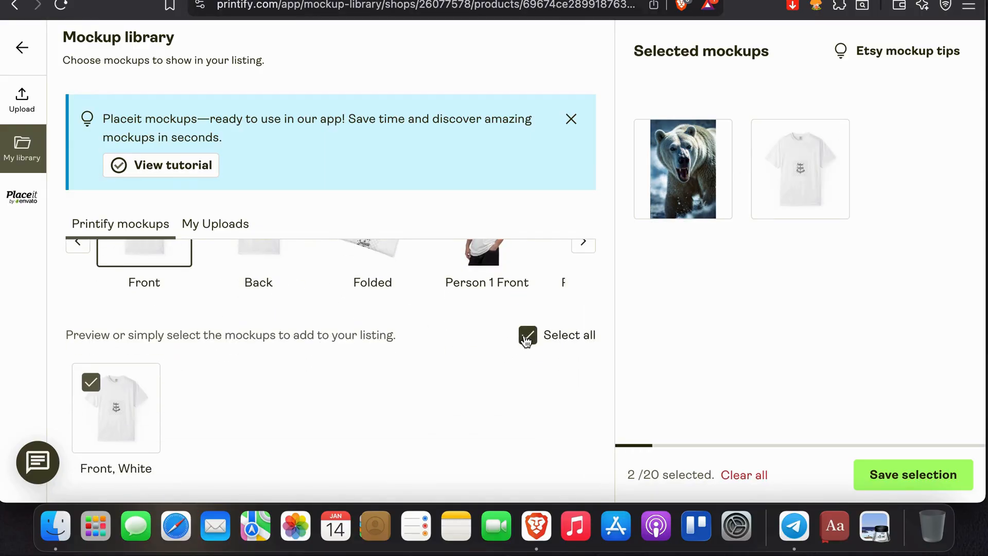
pyautogui.click(714, 138)
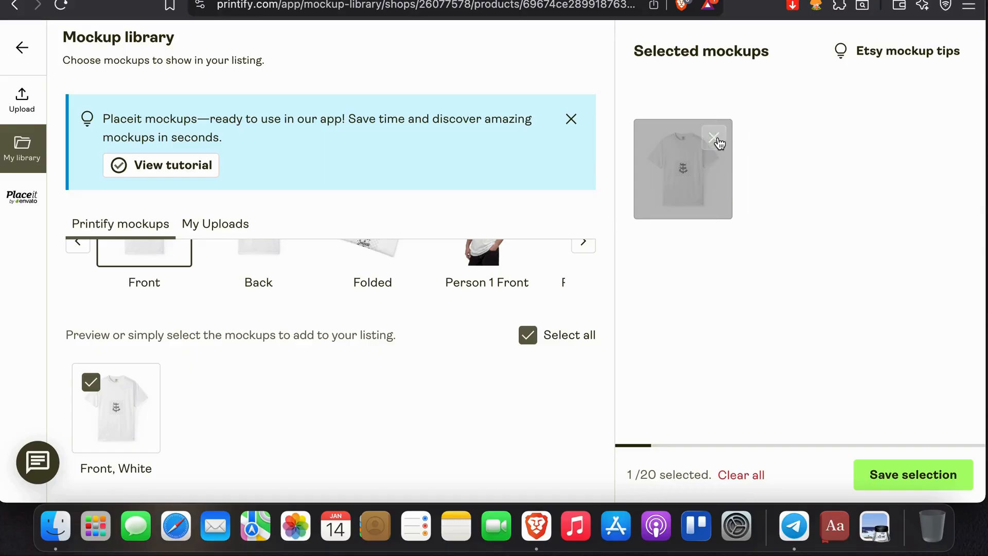
pyautogui.click(898, 473)
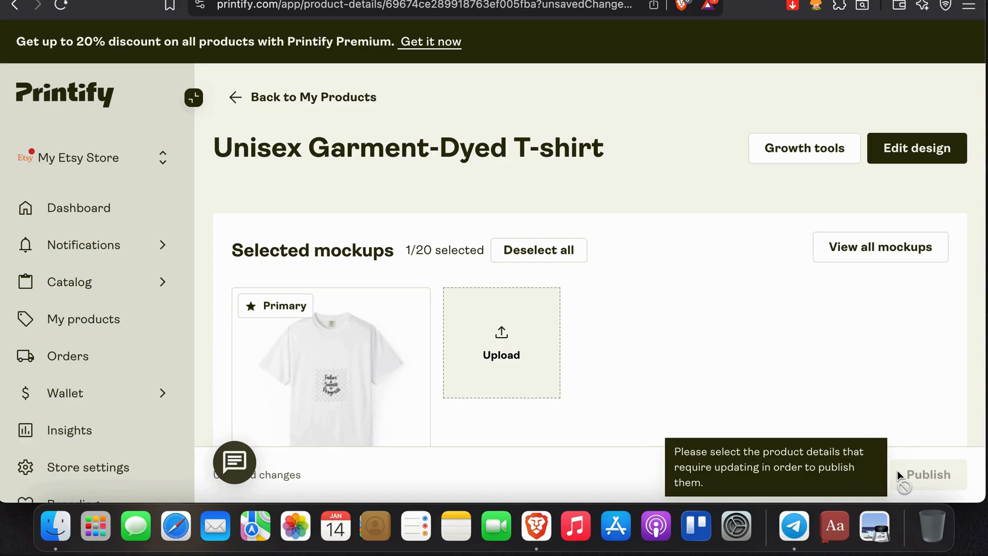
# Replace the white Front mockup with the white Person 1 Front mockup and save the selection.
pyautogui.scroll(-5, 897, 470)
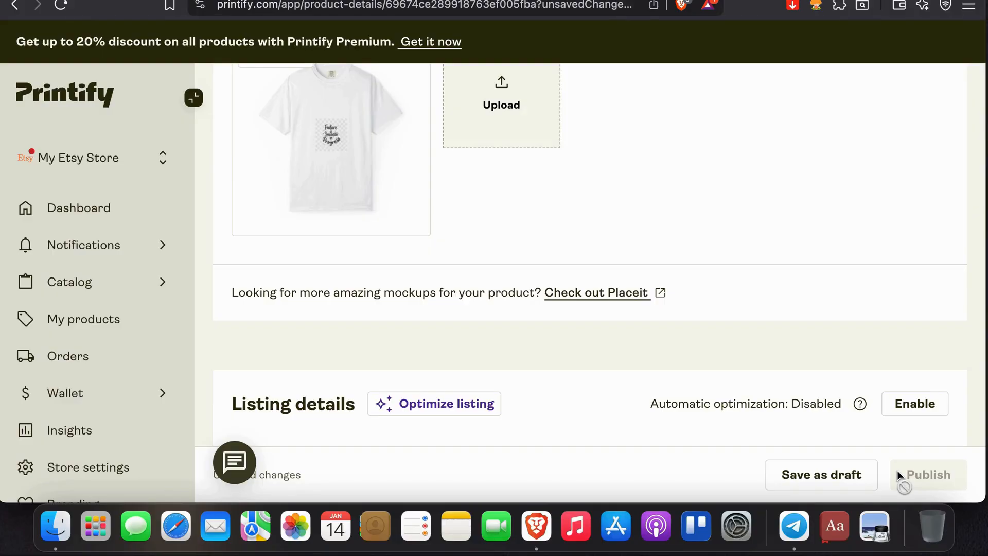
pyautogui.scroll(5, 897, 470)
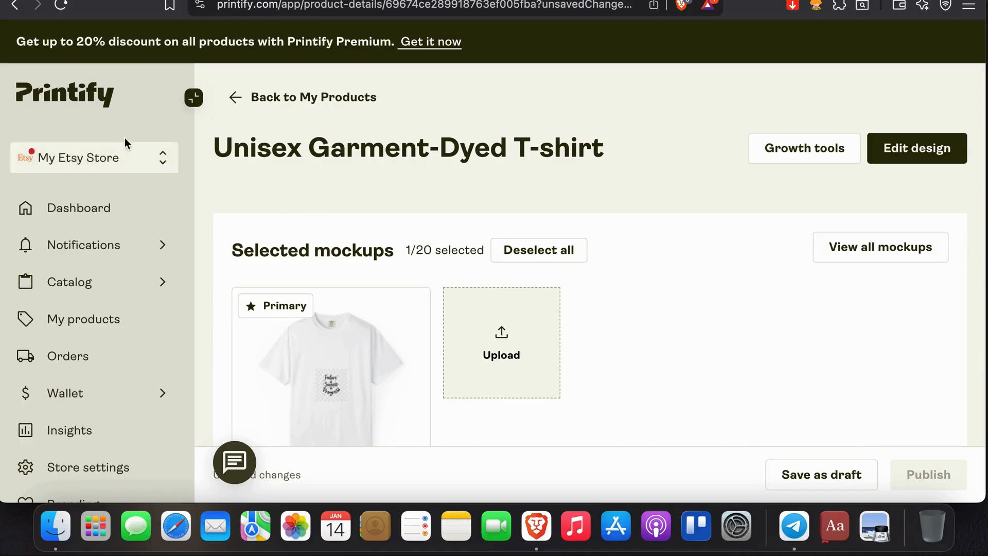
pyautogui.scroll(-3, 336, 308)
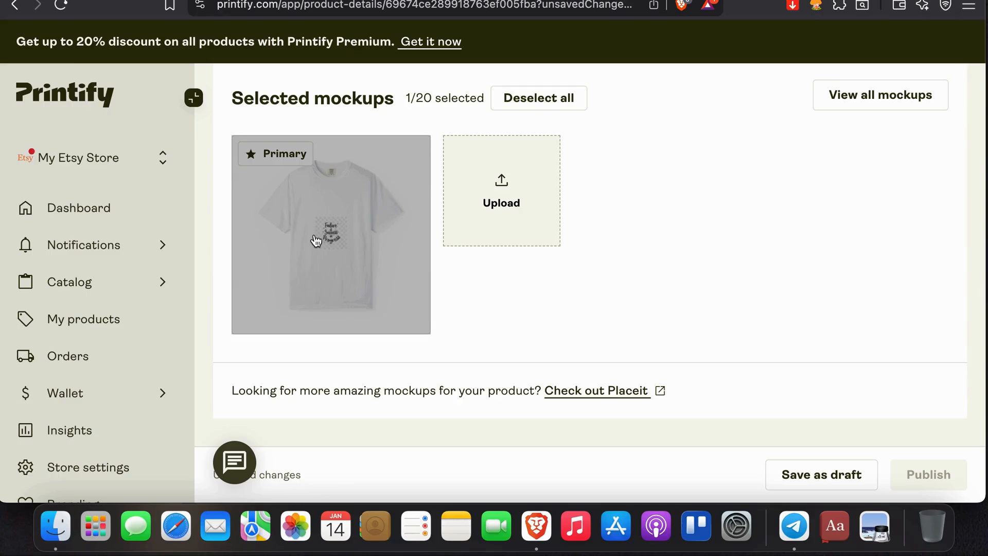
pyautogui.scroll(2, 666, 224)
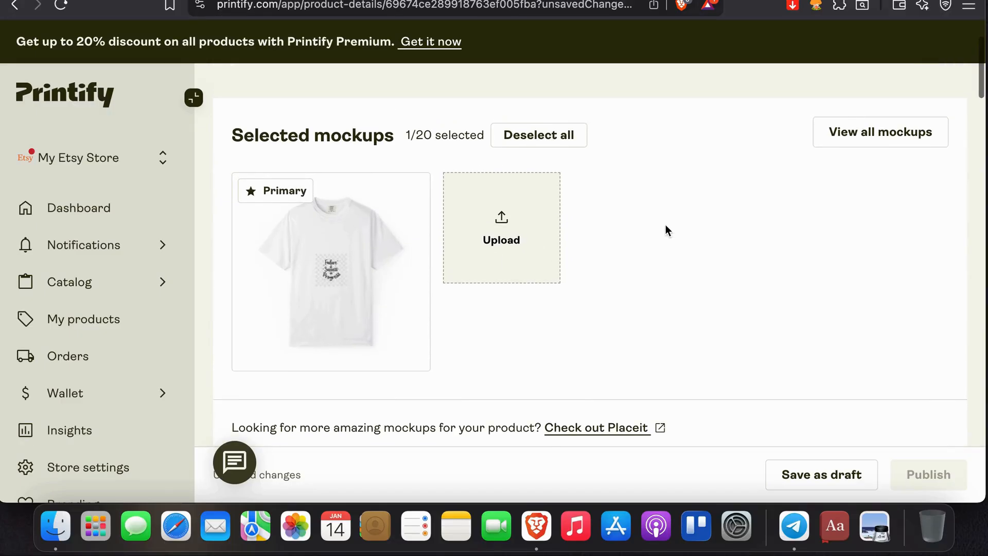
pyautogui.click(866, 126)
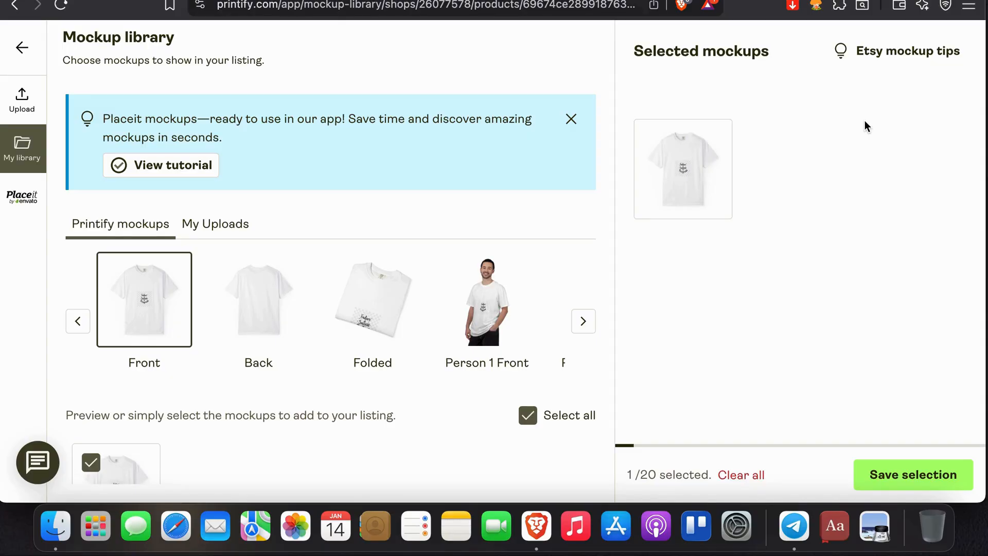
pyautogui.scroll(-2, 459, 320)
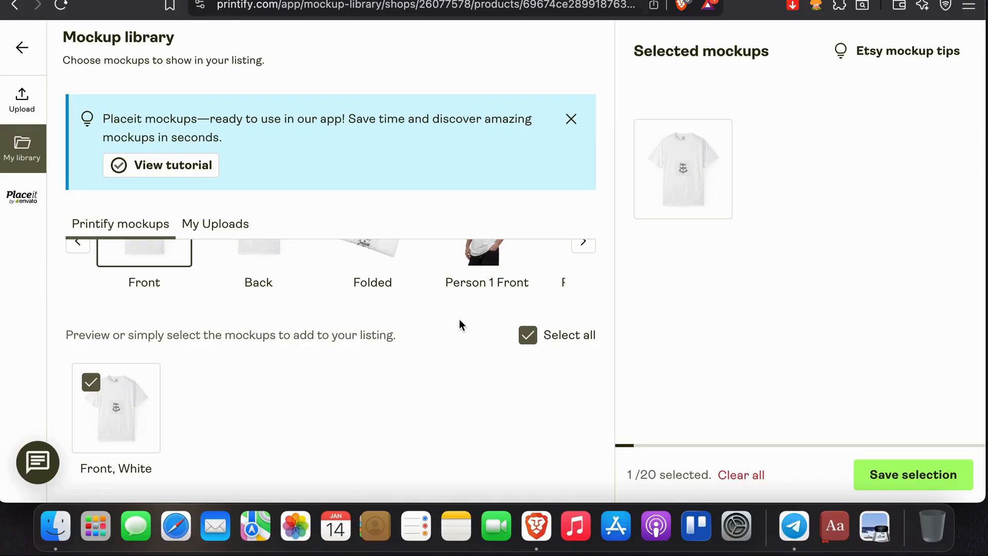
pyautogui.scroll(2, 459, 319)
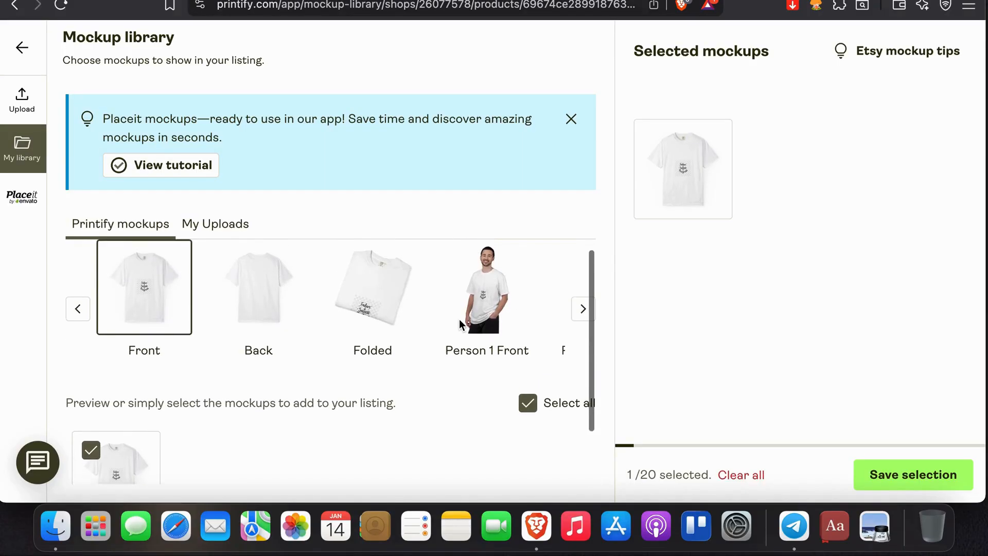
pyautogui.click(479, 307)
pyautogui.scroll(-2, 479, 308)
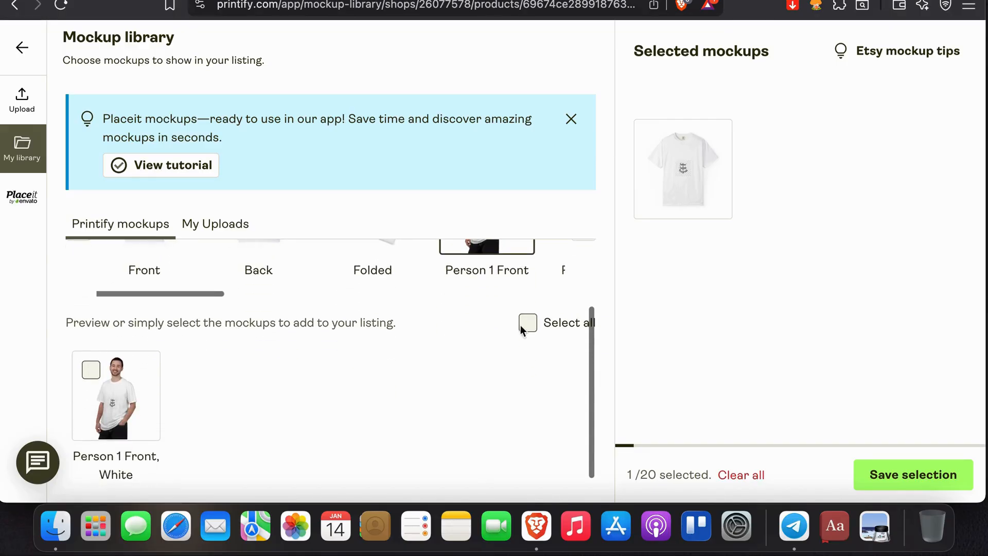
pyautogui.click(527, 323)
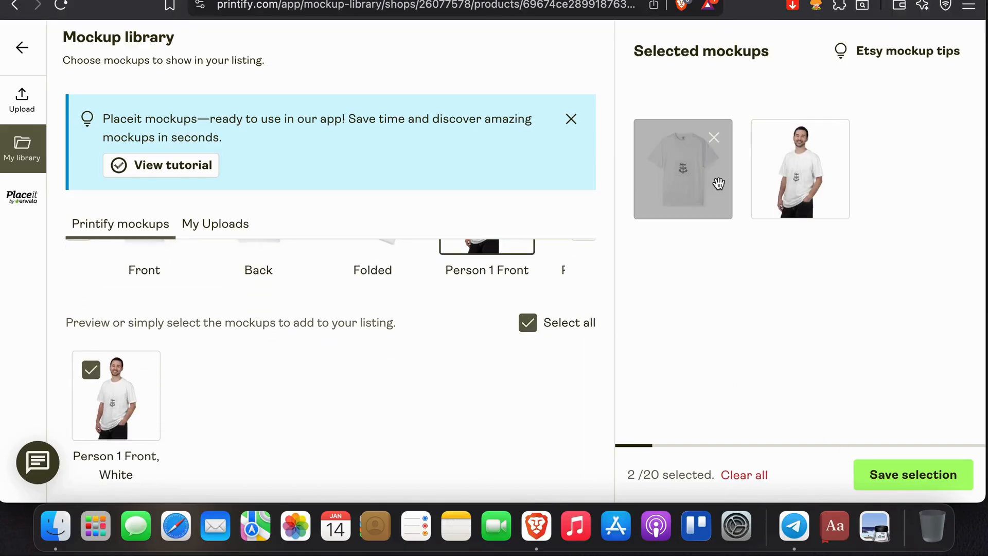
pyautogui.click(715, 138)
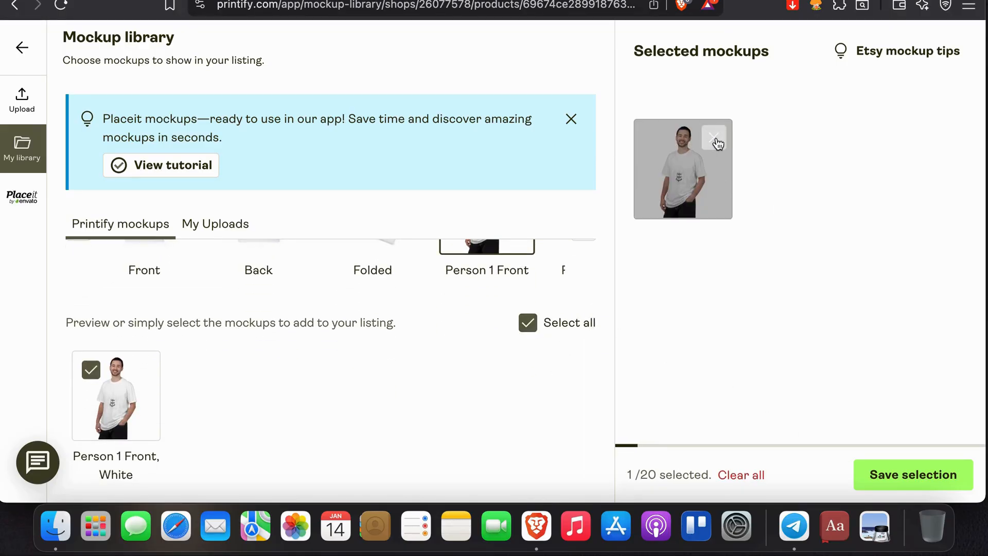
pyautogui.click(879, 479)
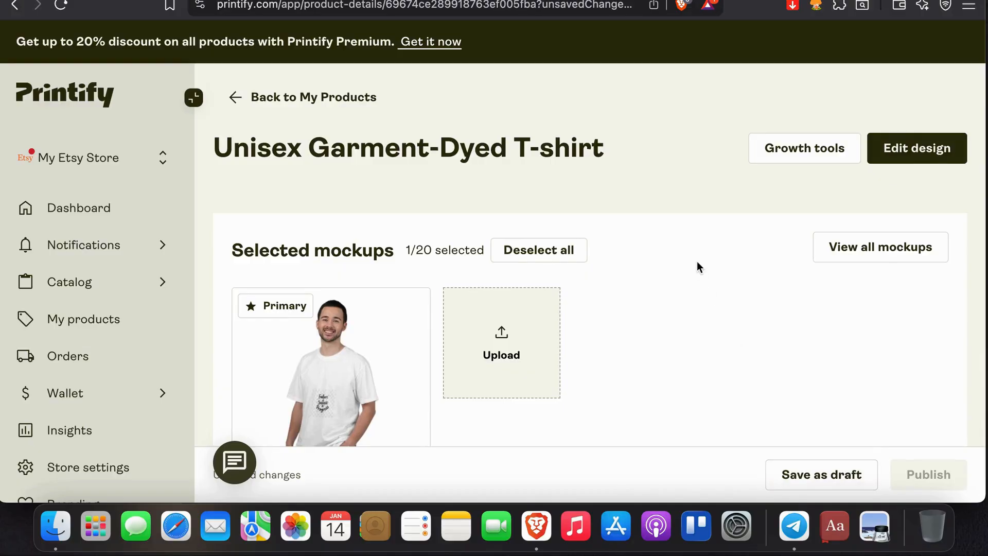
# Add the Back and Folded mockups from the mockup library to the T-shirt's selected mockups.
pyautogui.scroll(-2, 696, 261)
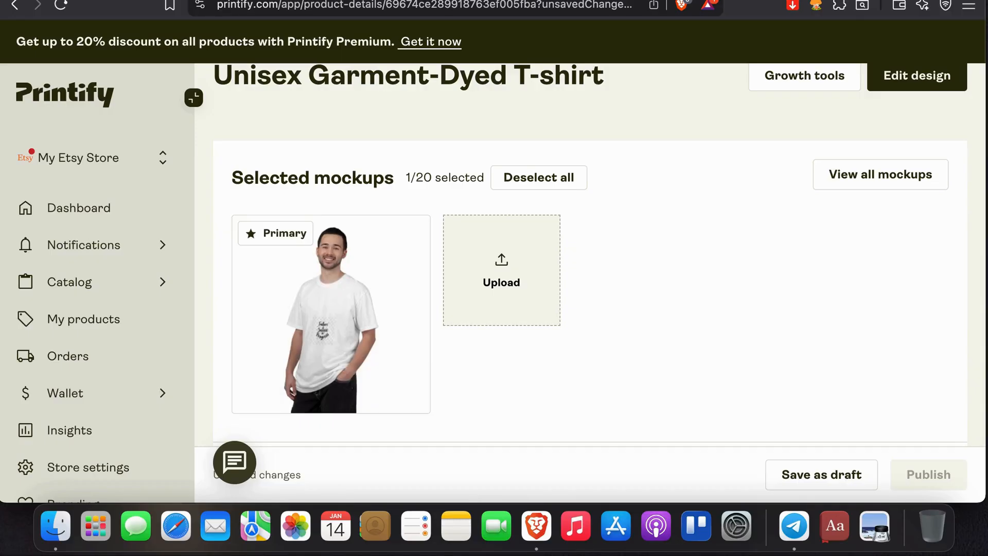
pyautogui.click(905, 187)
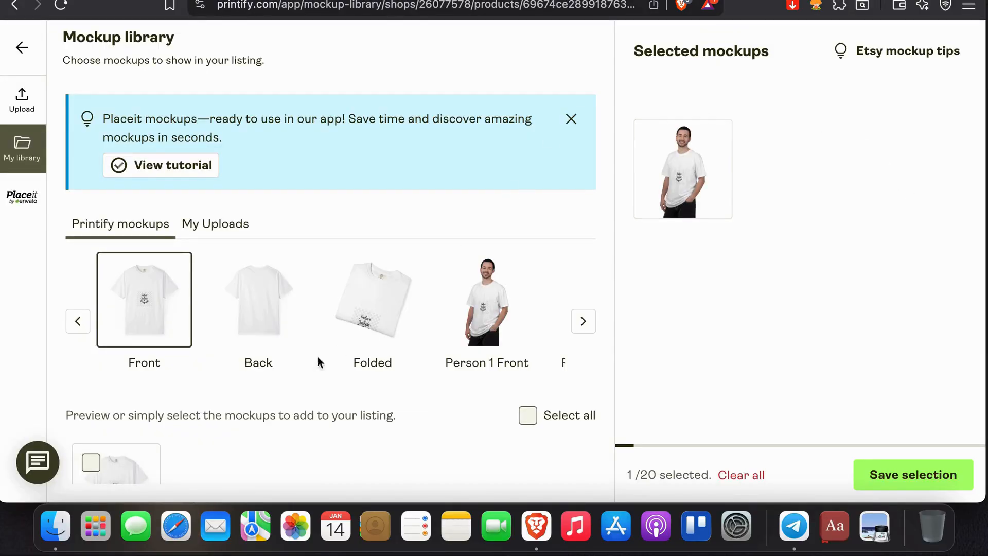
pyautogui.click(235, 293)
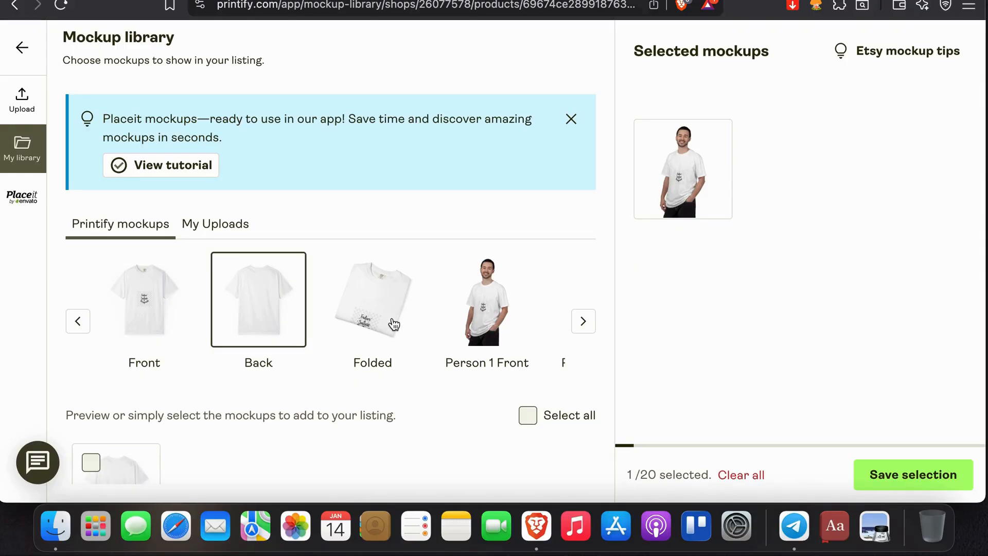
pyautogui.click(526, 413)
pyautogui.click(390, 331)
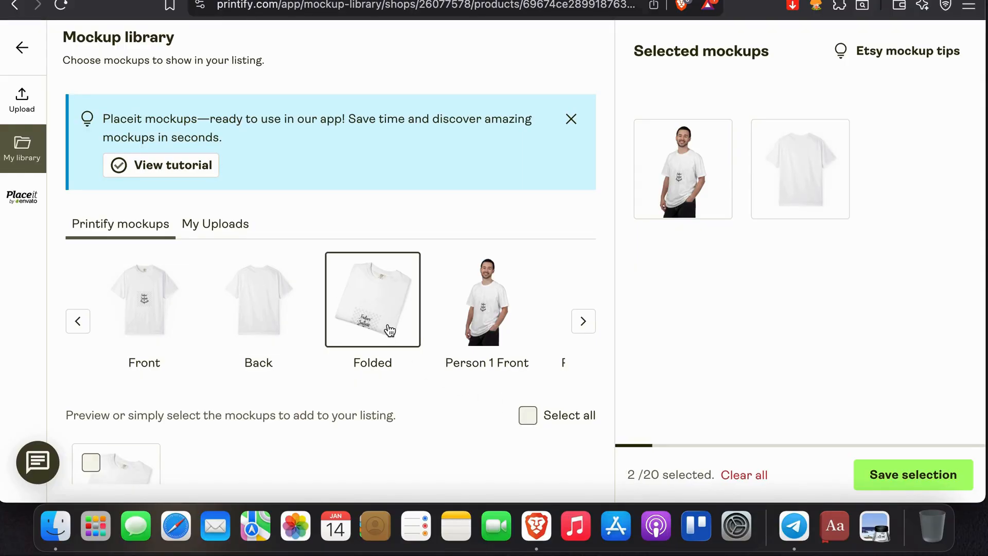
pyautogui.click(527, 415)
# Add the Person 1 Back, Person 2 and Person 3 Front mockups and save the selection.
pyautogui.hscroll(5, 486, 355)
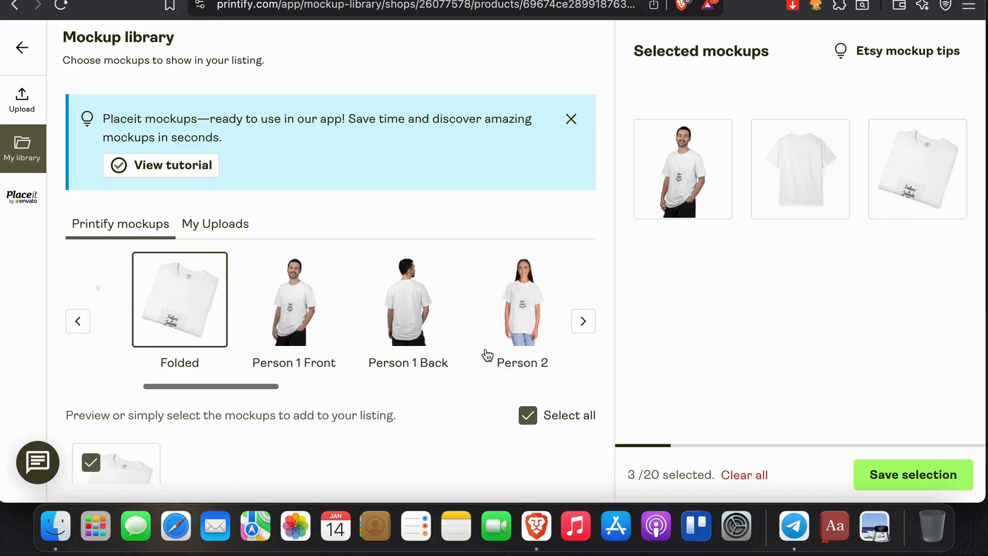
pyautogui.click(260, 309)
pyautogui.click(526, 414)
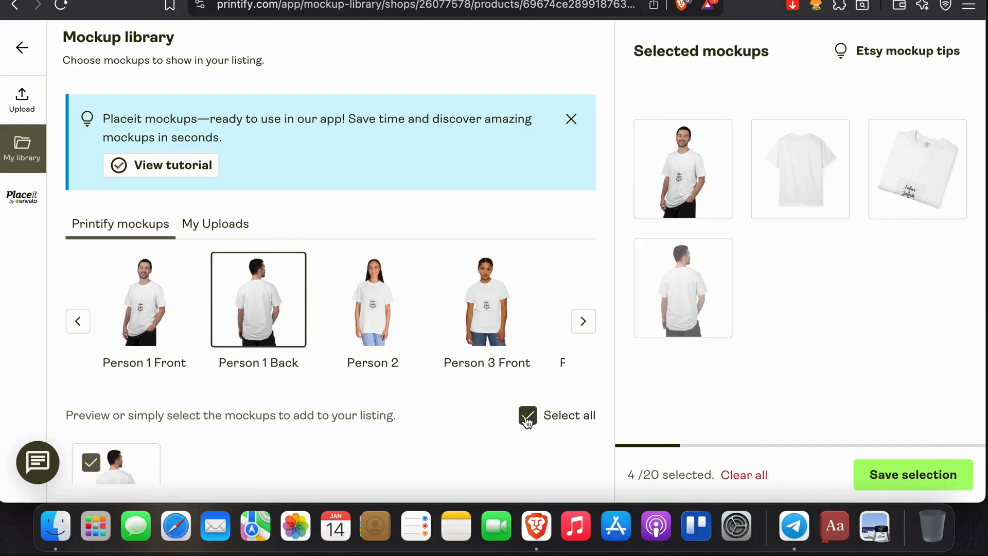
pyautogui.click(373, 303)
pyautogui.click(533, 418)
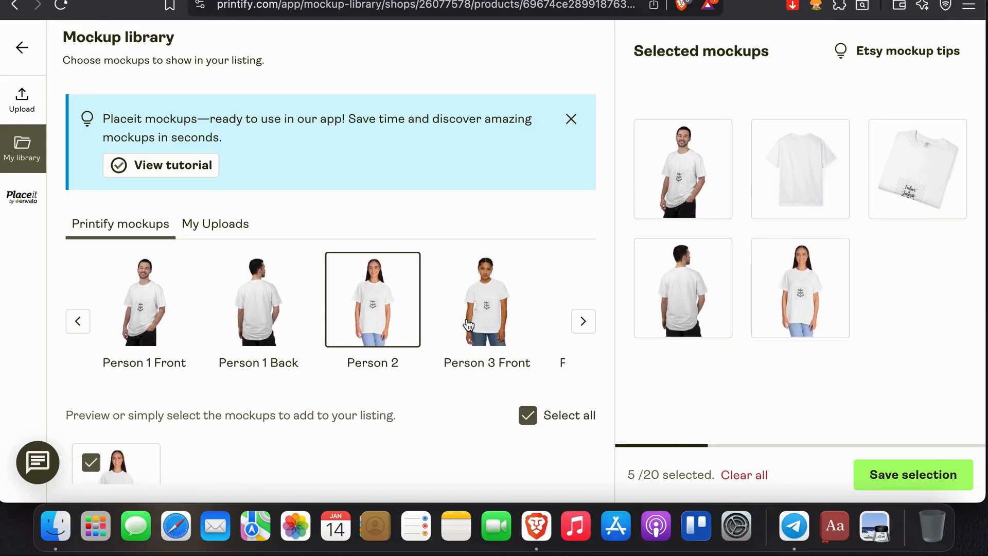
pyautogui.click(469, 324)
pyautogui.click(527, 414)
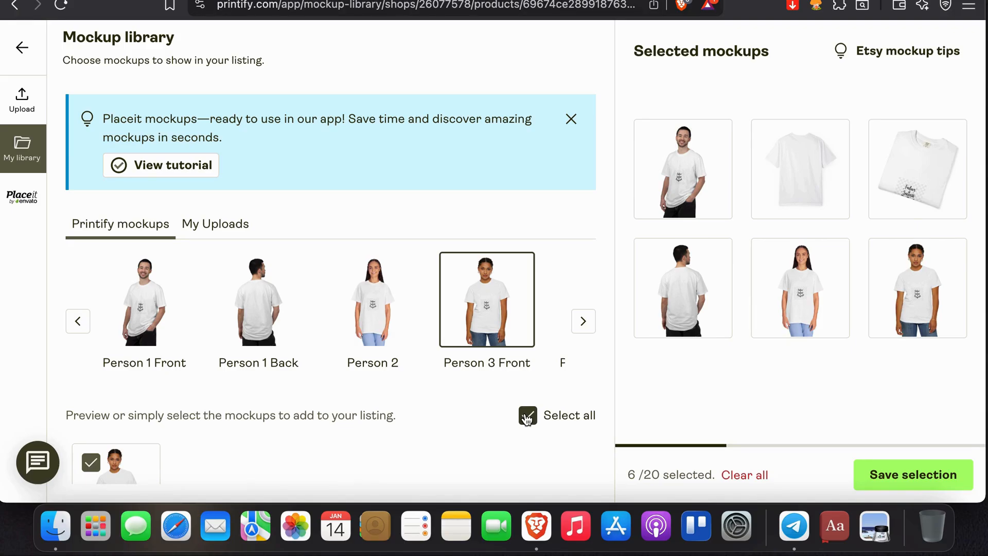
pyautogui.click(875, 480)
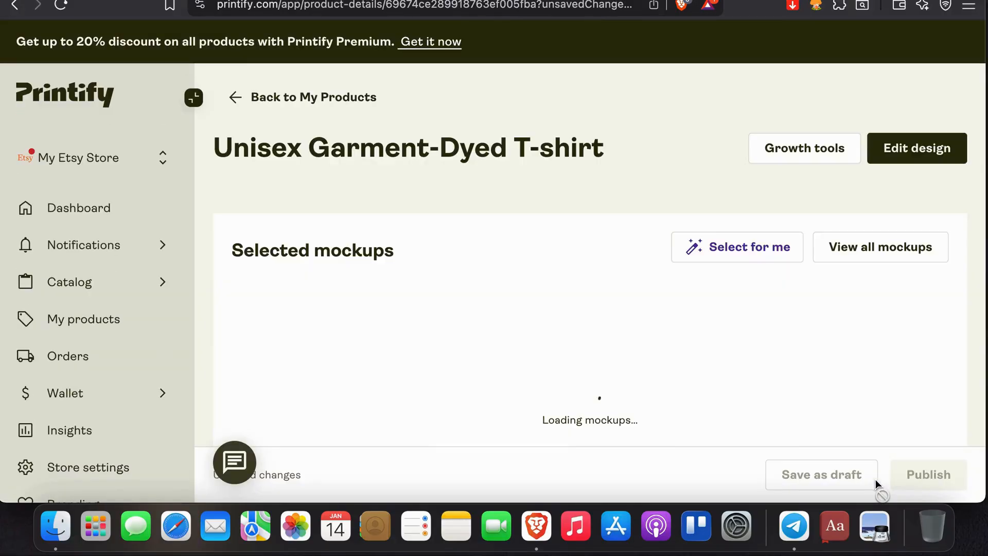
# Preview the T-shirt's selected mockups one after another at enlarged size, from the primary image through the Person 3 Front mockup.
pyautogui.scroll(-2, 830, 405)
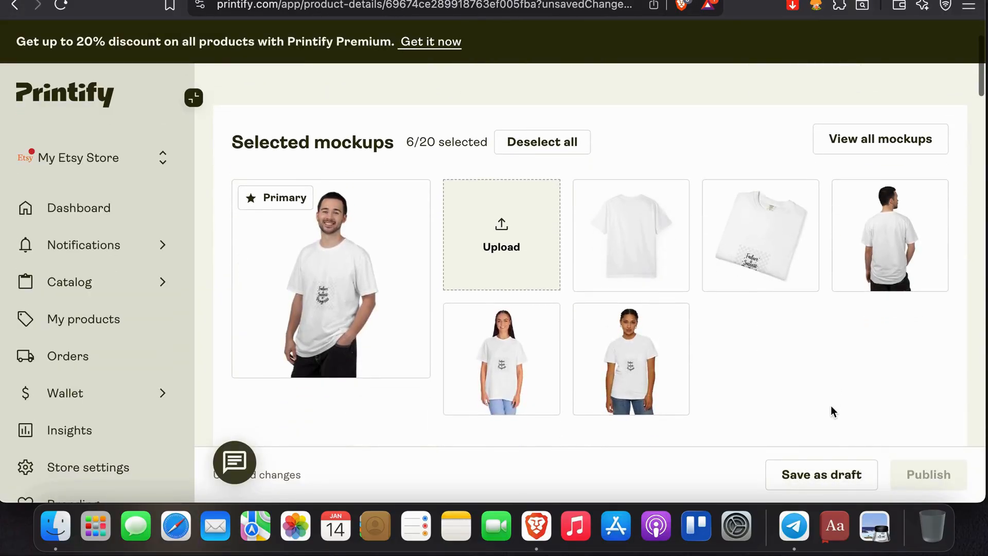
pyautogui.click(288, 330)
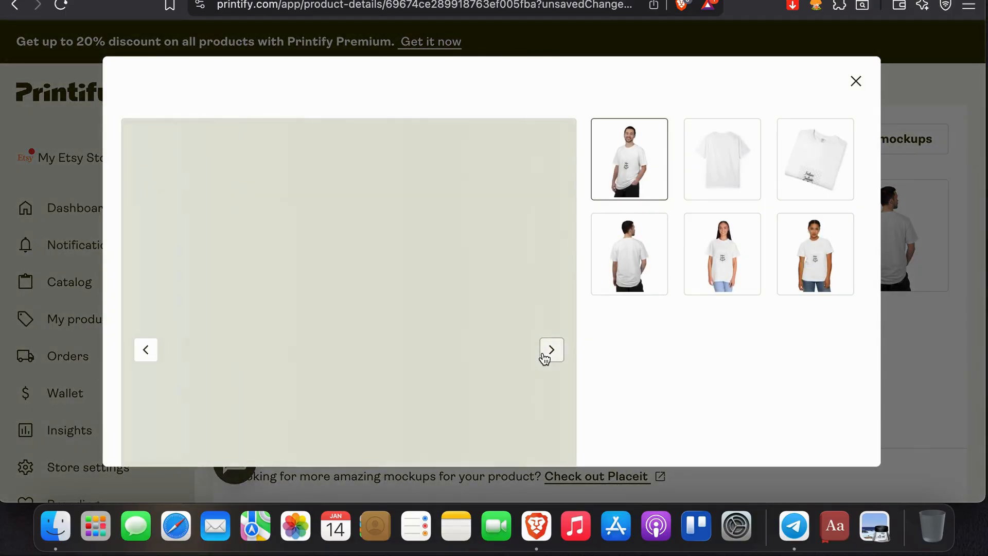
pyautogui.click(545, 354)
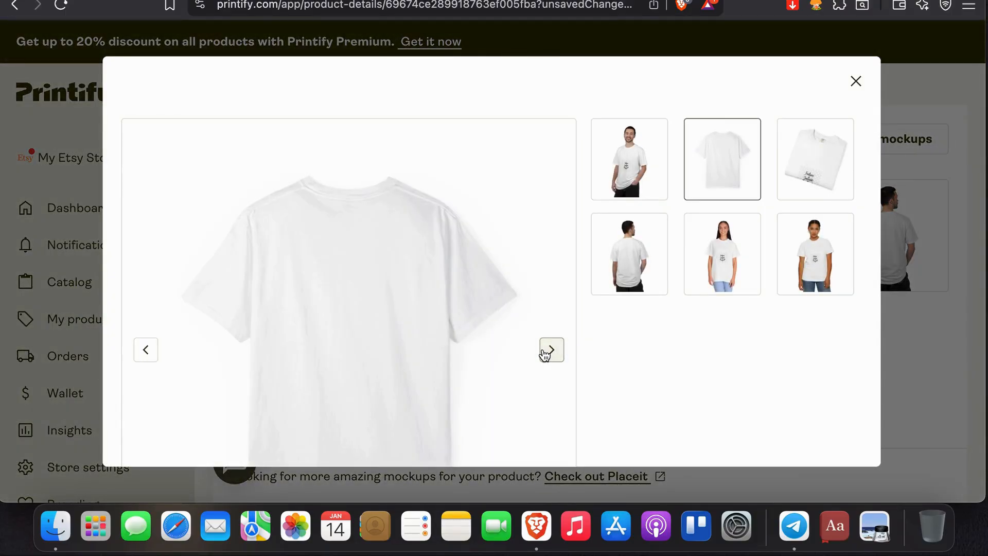
pyautogui.click(545, 354)
pyautogui.click(546, 354)
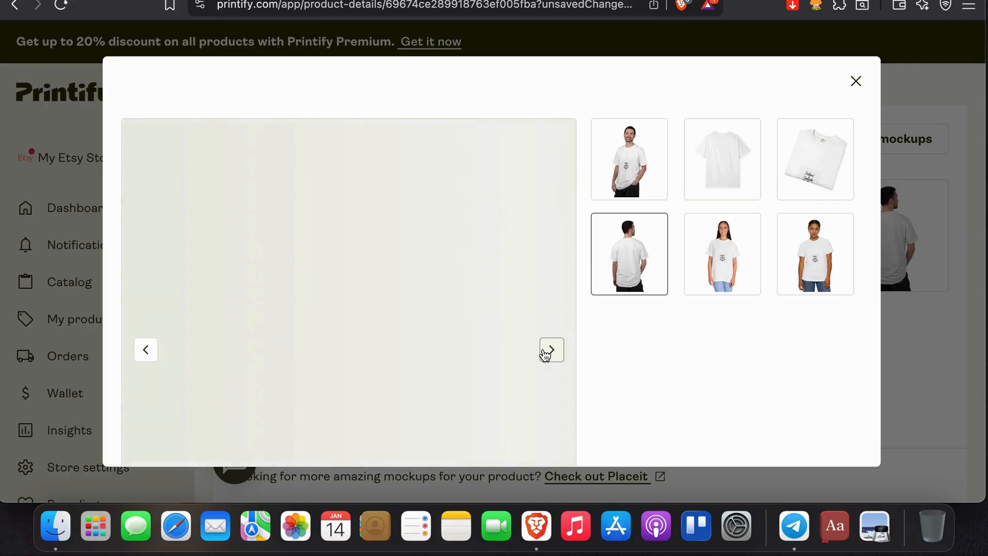
pyautogui.scroll(-1, 544, 354)
pyautogui.click(560, 312)
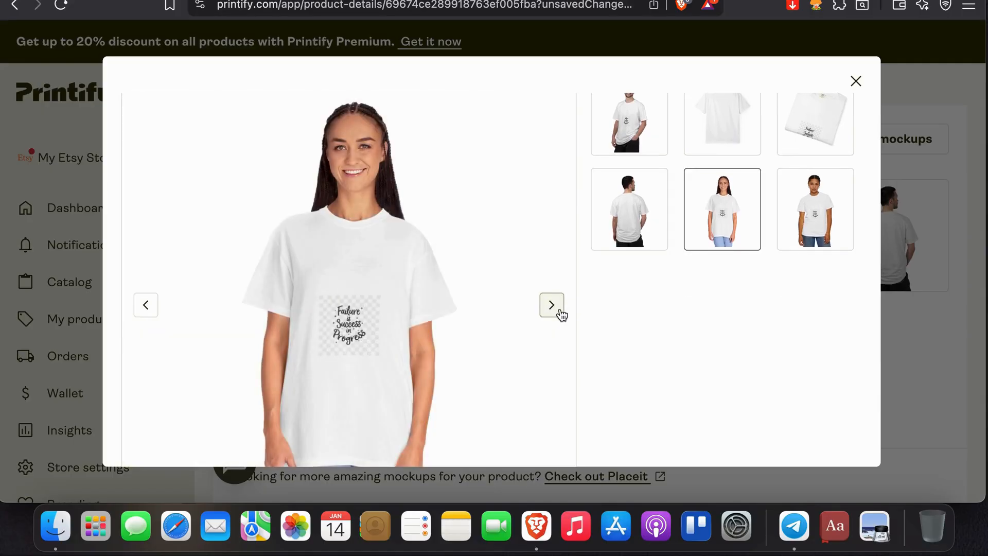
pyautogui.click(559, 312)
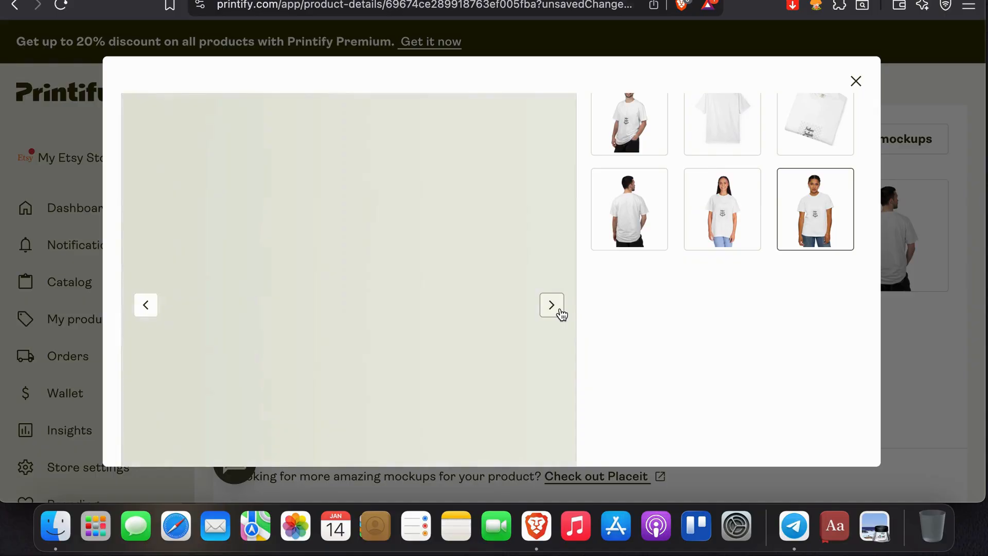
# Inspect the printed design on the enlarged Person 3 Front mockup up close.
pyautogui.scroll(-1, 459, 403)
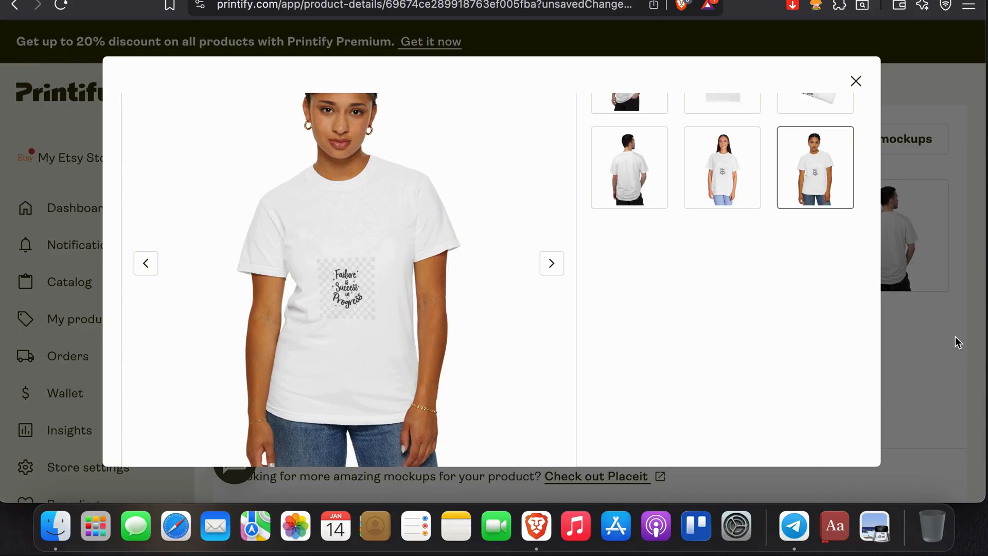
pyautogui.scroll(3, 684, 336)
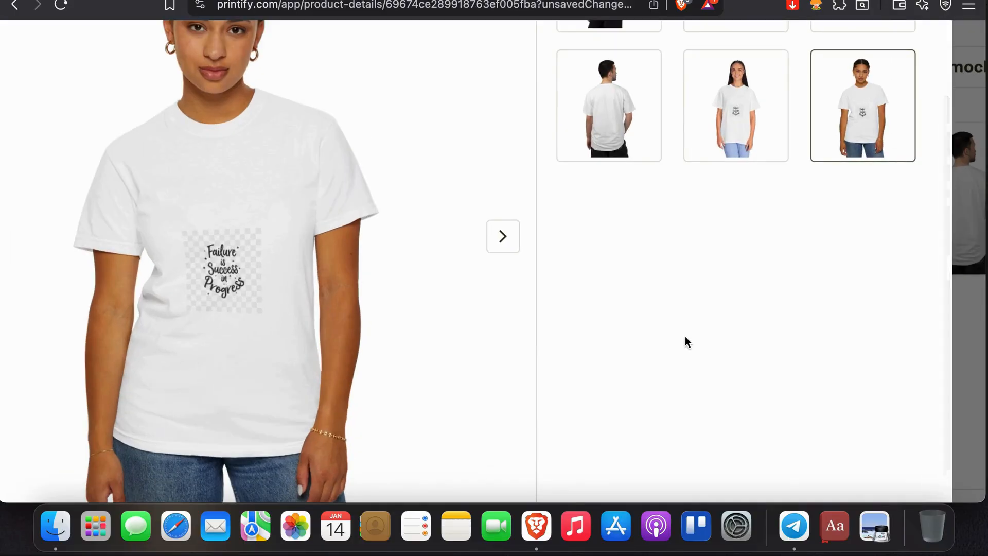
pyautogui.scroll(-3, 684, 335)
pyautogui.hscroll(-5, 686, 342)
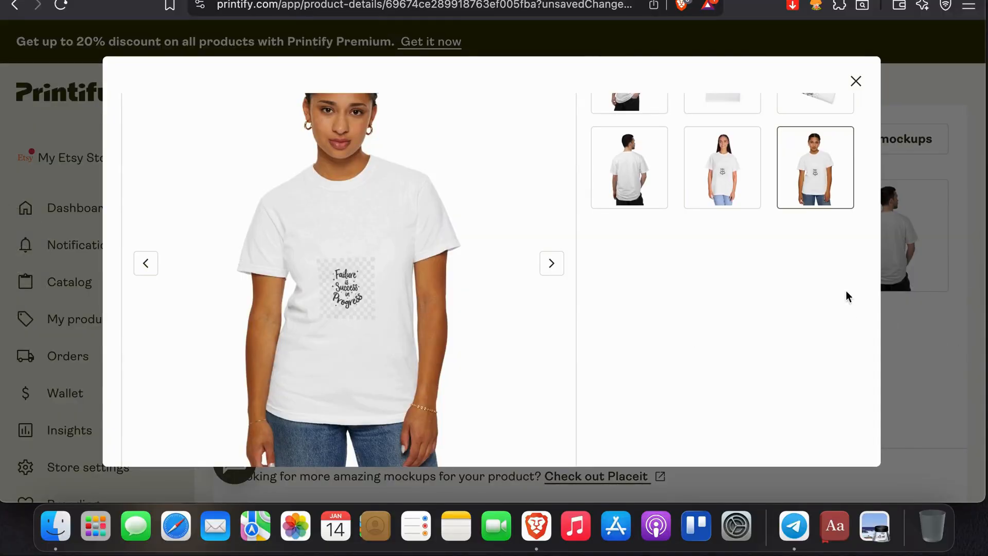
# Examine the enlarged Person 1 Back mockup from collar to hem and close the mockup preview.
pyautogui.click(636, 178)
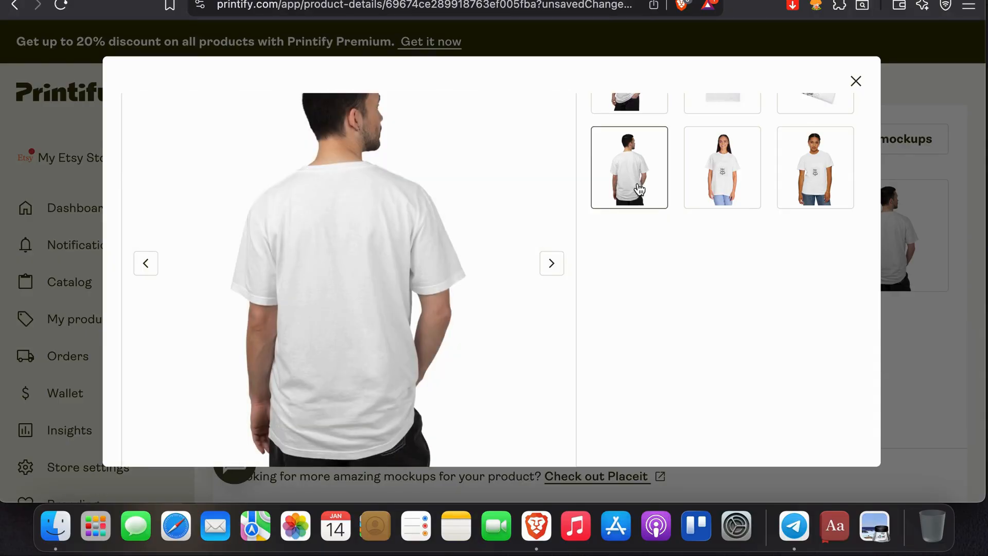
pyautogui.scroll(5, 436, 116)
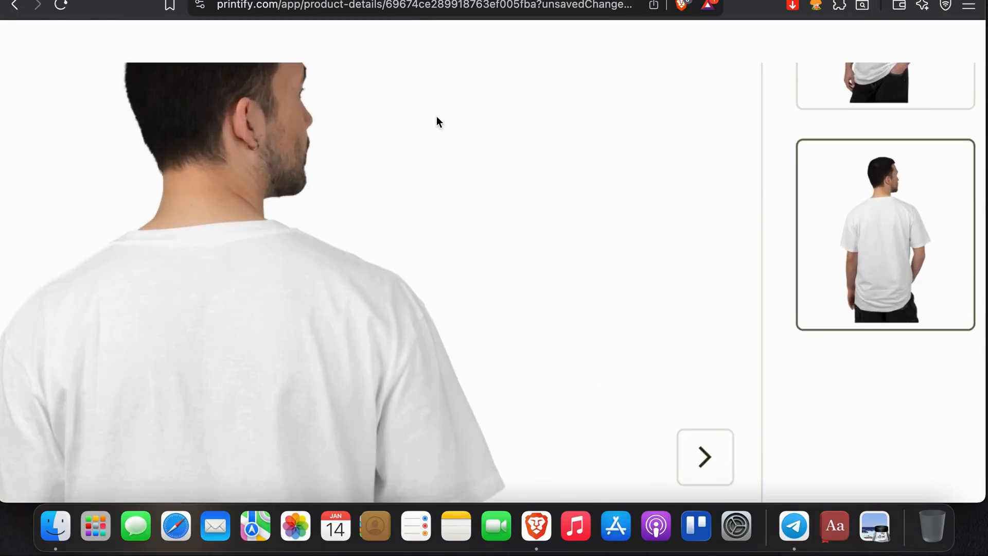
pyautogui.scroll(-10, 436, 119)
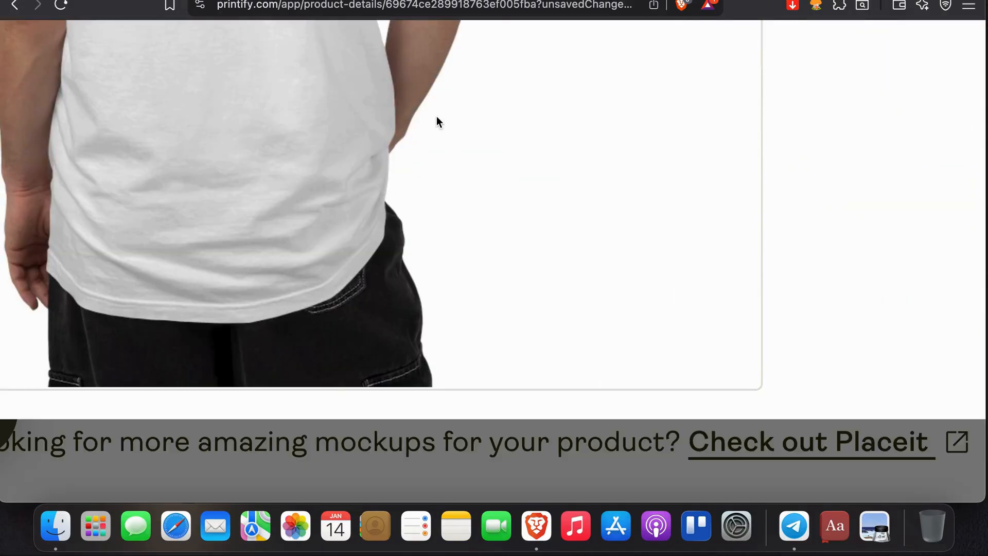
pyautogui.scroll(5, 437, 118)
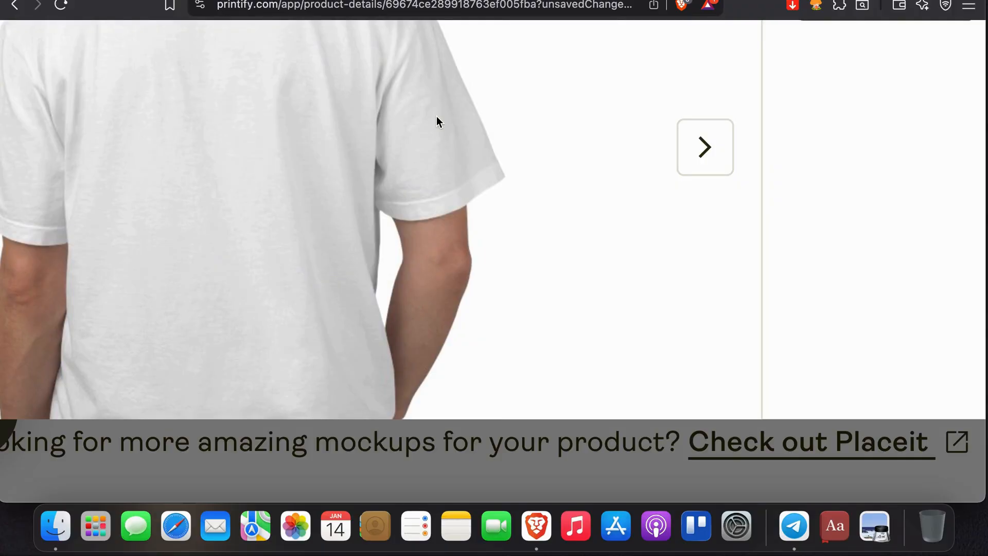
pyautogui.scroll(-5, 434, 117)
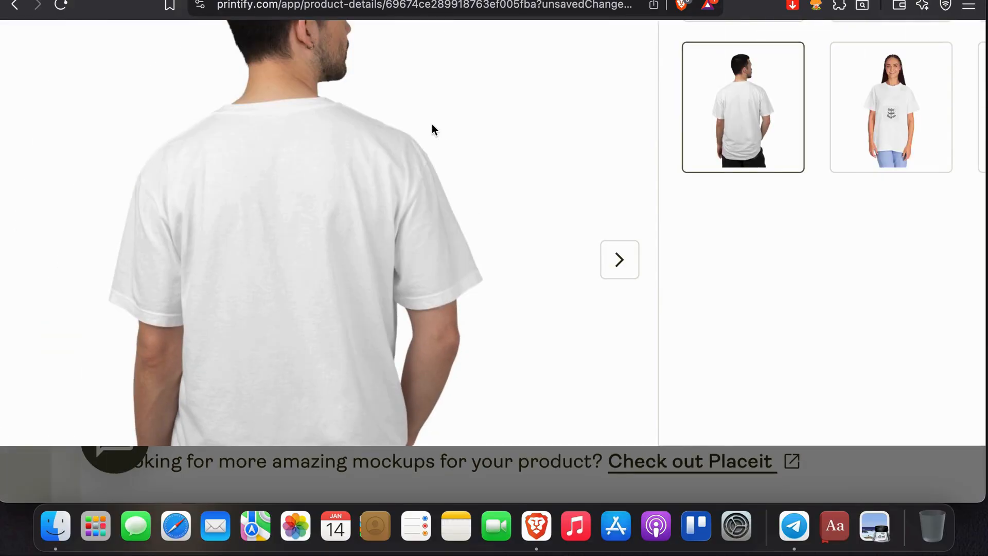
pyautogui.scroll(-5, 420, 138)
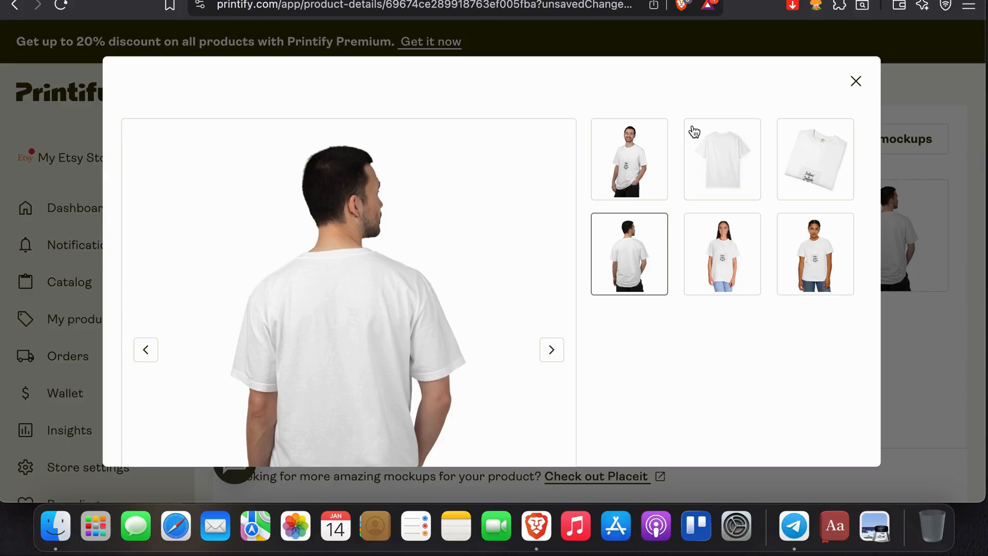
pyautogui.click(863, 81)
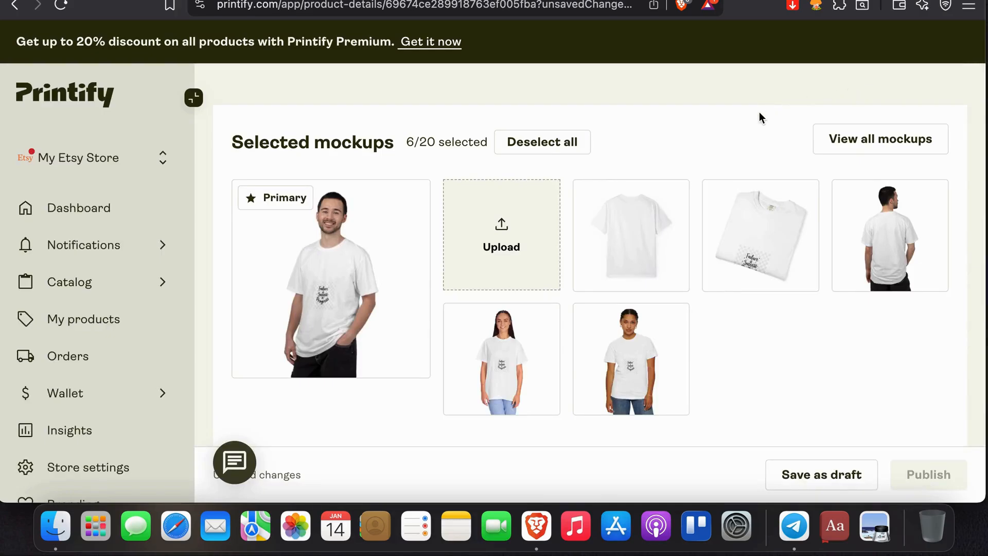
pyautogui.scroll(-5, 484, 232)
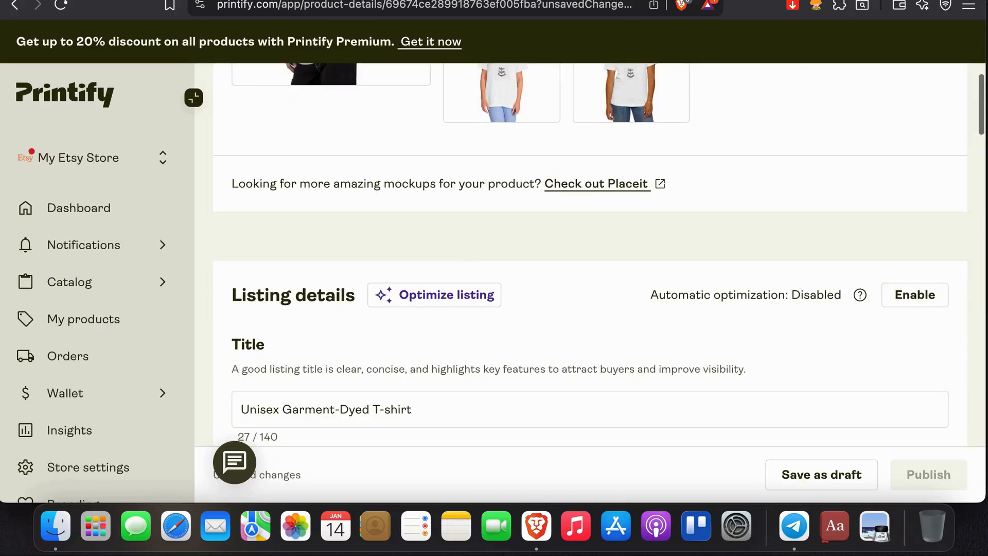
pyautogui.press('super+t')
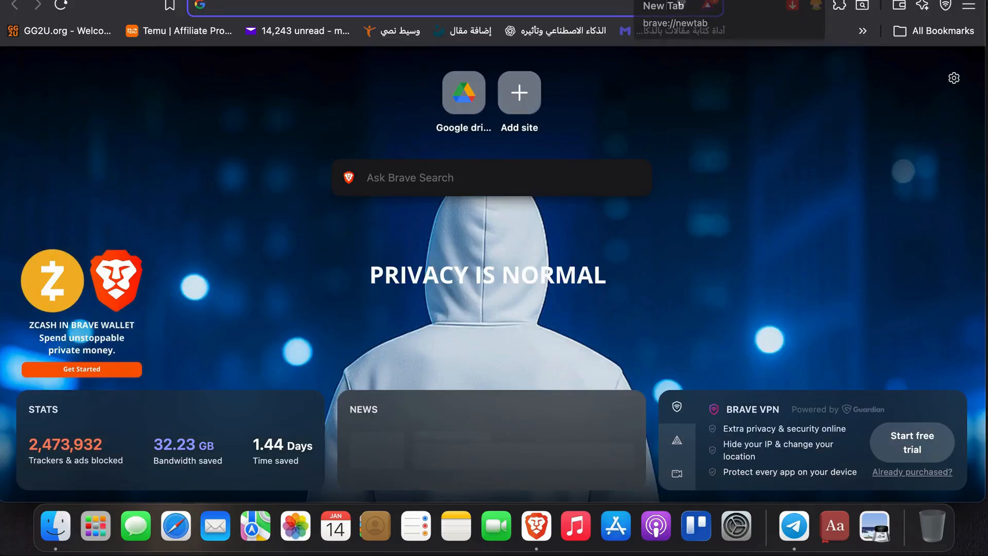
pyautogui.press('super+w')
# Visit the connected Etsy store from the My Products page, check its T-shirt listing, and return to Printify.
pyautogui.click(119, 207)
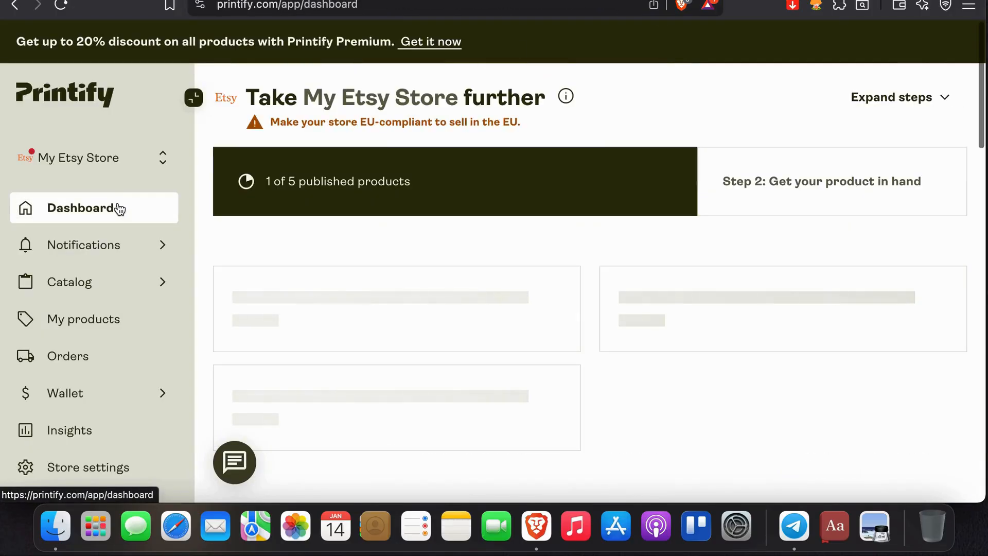
pyautogui.click(52, 319)
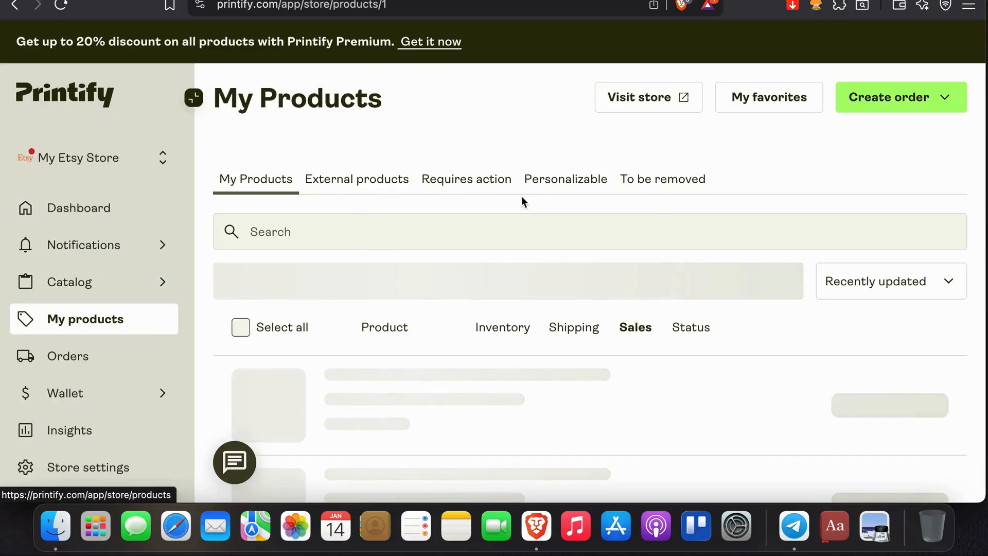
pyautogui.click(669, 106)
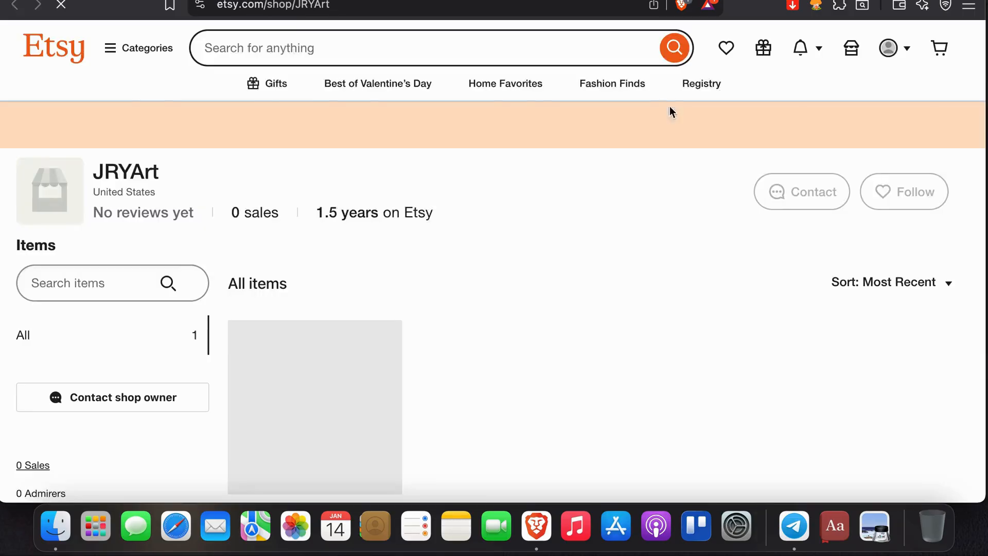
pyautogui.scroll(-2, 585, 220)
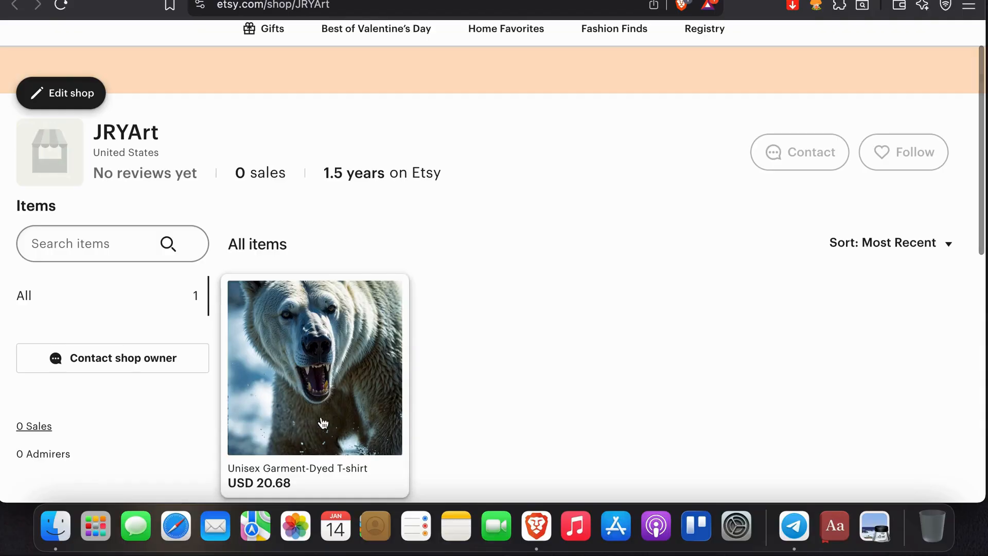
pyautogui.scroll(-3, 267, 329)
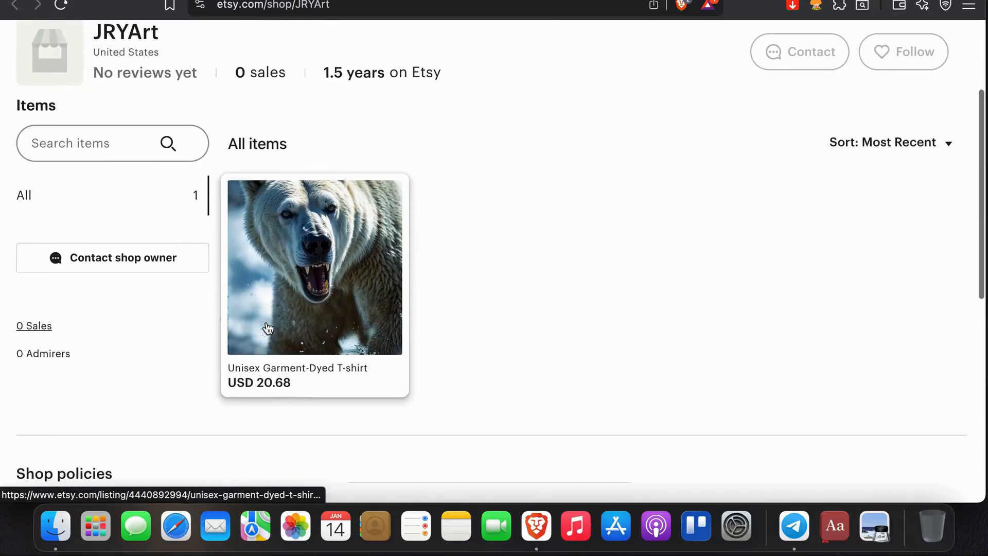
pyautogui.click(267, 327)
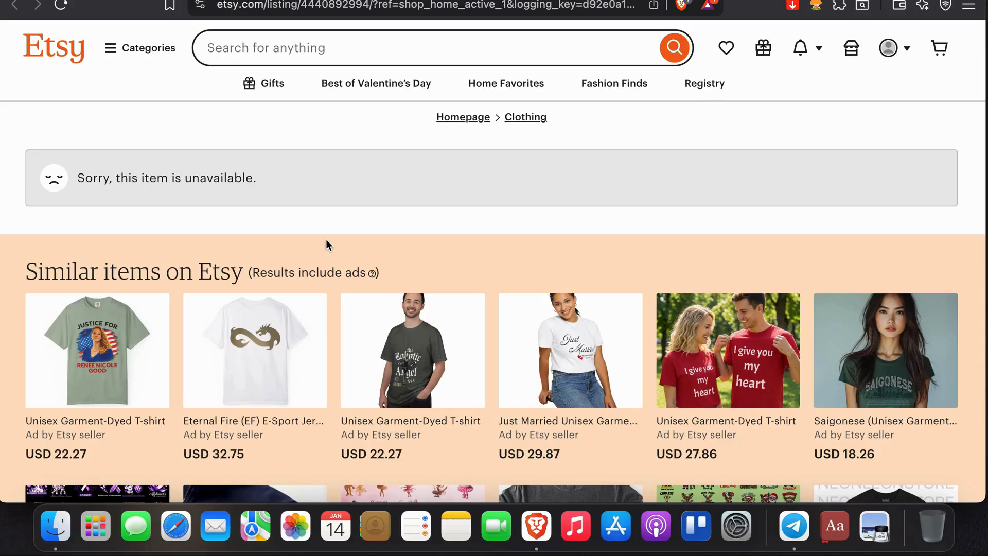
pyautogui.press('super+w')
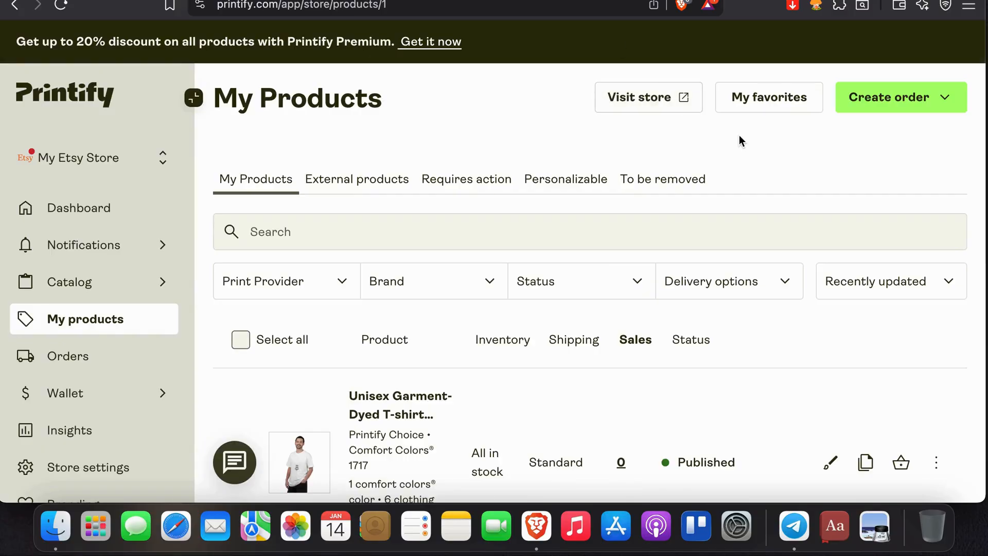
# Open the Unisex Garment-Dyed T-shirt's mockup library and show the uploaded mockup images.
pyautogui.scroll(-3, 738, 135)
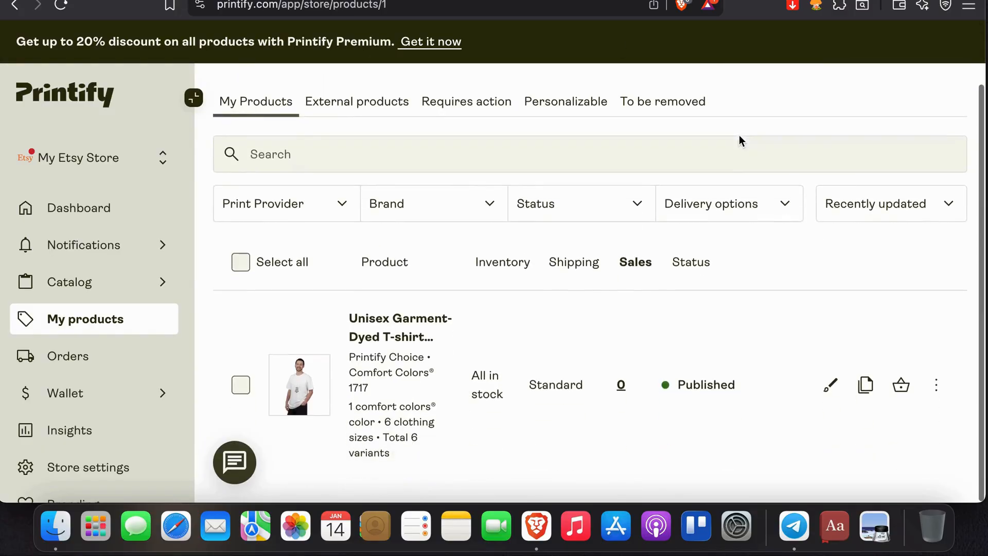
pyautogui.click(375, 324)
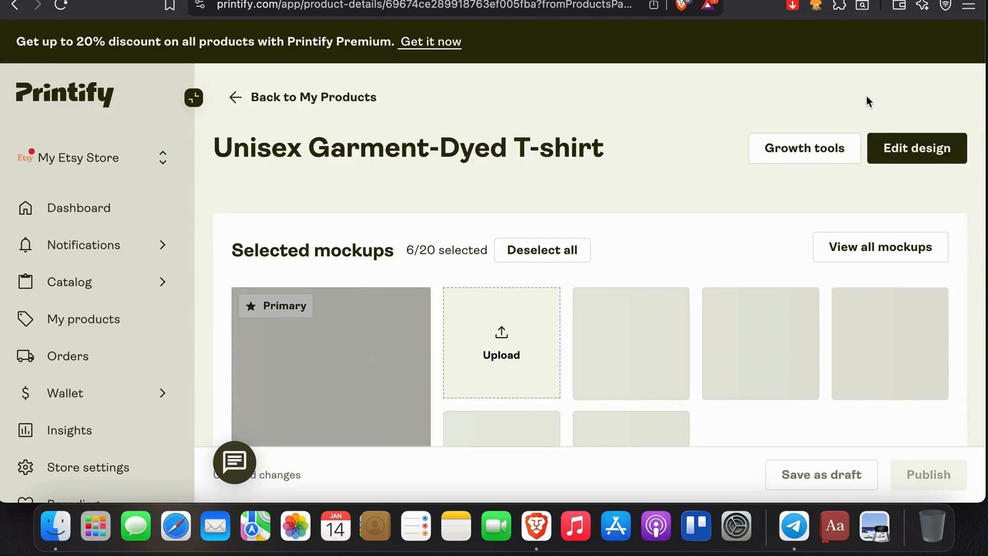
pyautogui.click(881, 247)
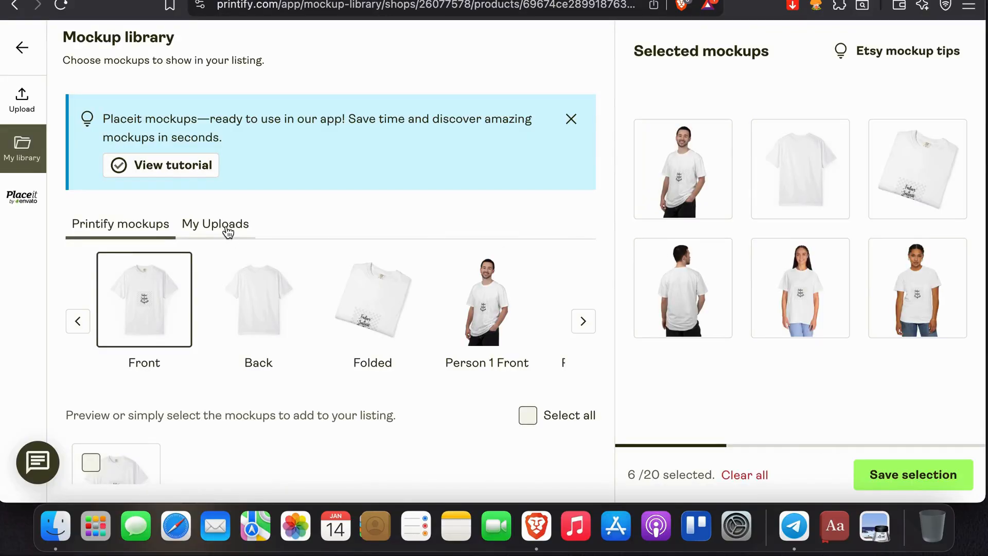
pyautogui.click(227, 229)
pyautogui.scroll(-1, 199, 278)
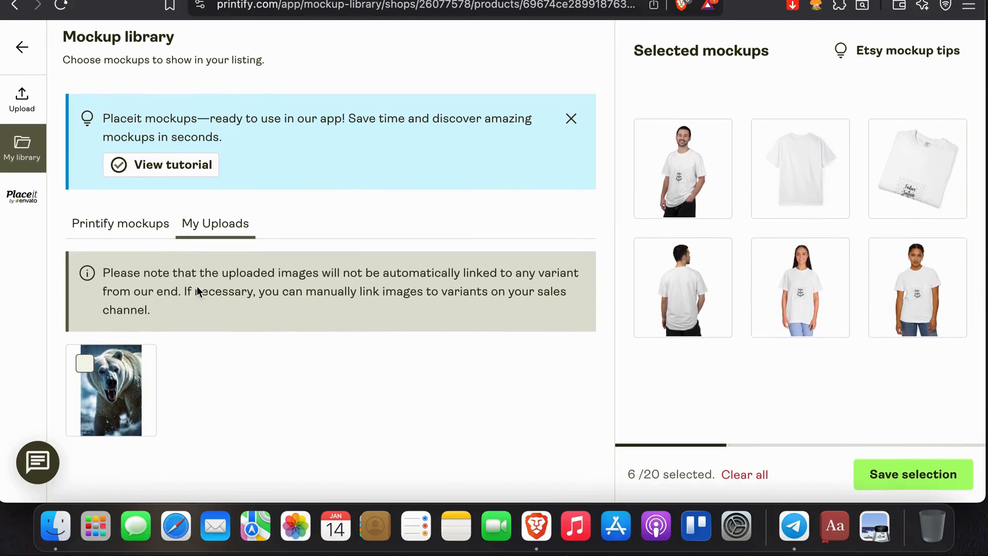
# Try adding the uploaded polar bear image, remove it and the Person 1 Back mockup, and leave the library without saving.
pyautogui.click(85, 363)
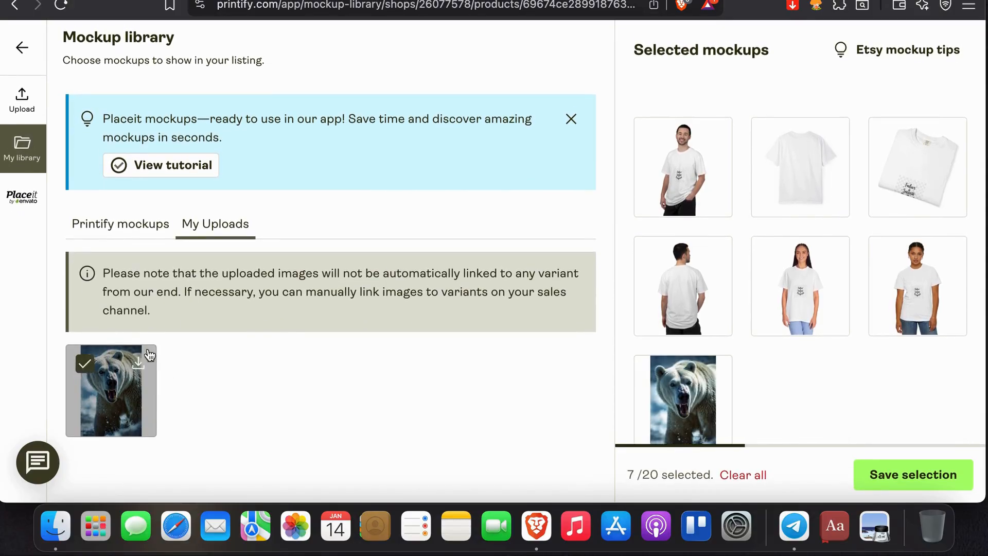
pyautogui.click(716, 378)
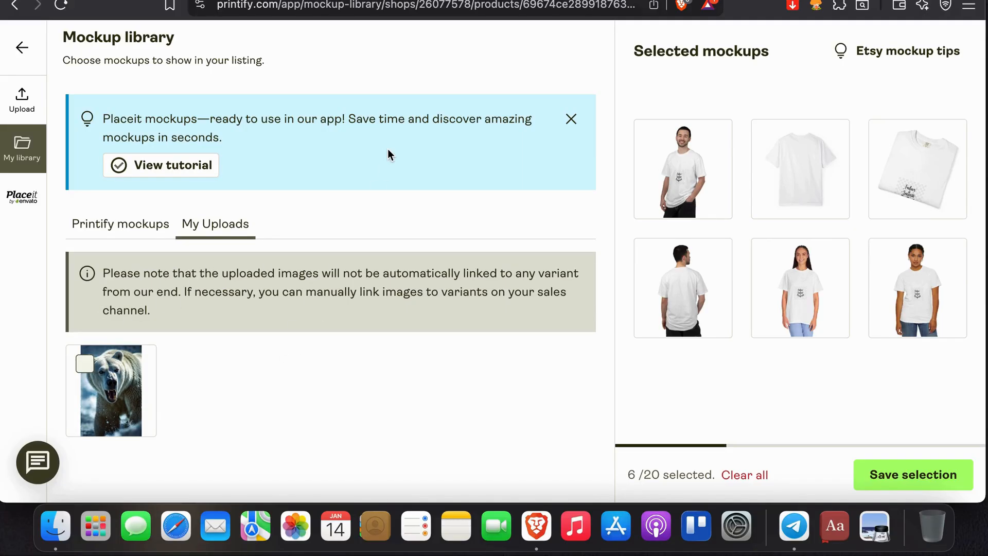
pyautogui.click(713, 267)
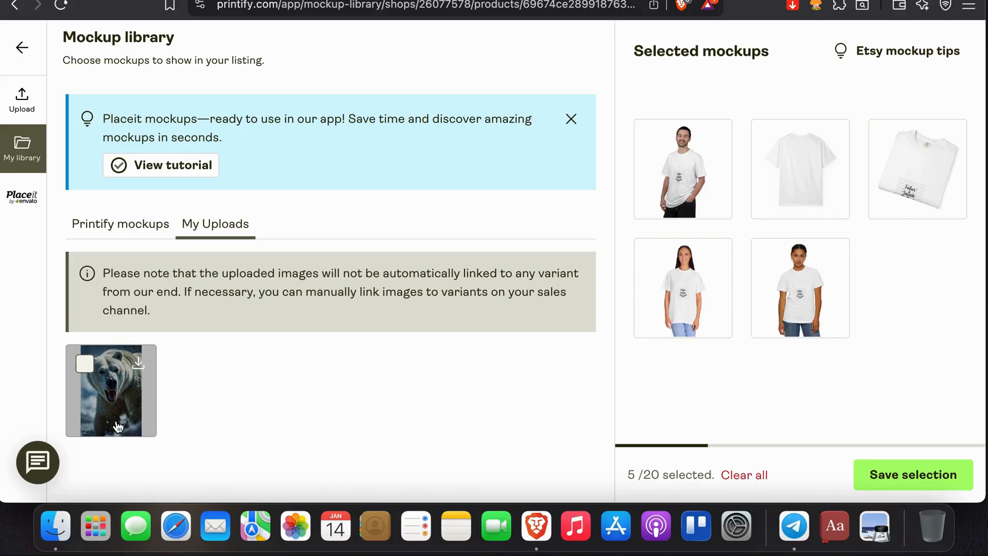
pyautogui.click(20, 49)
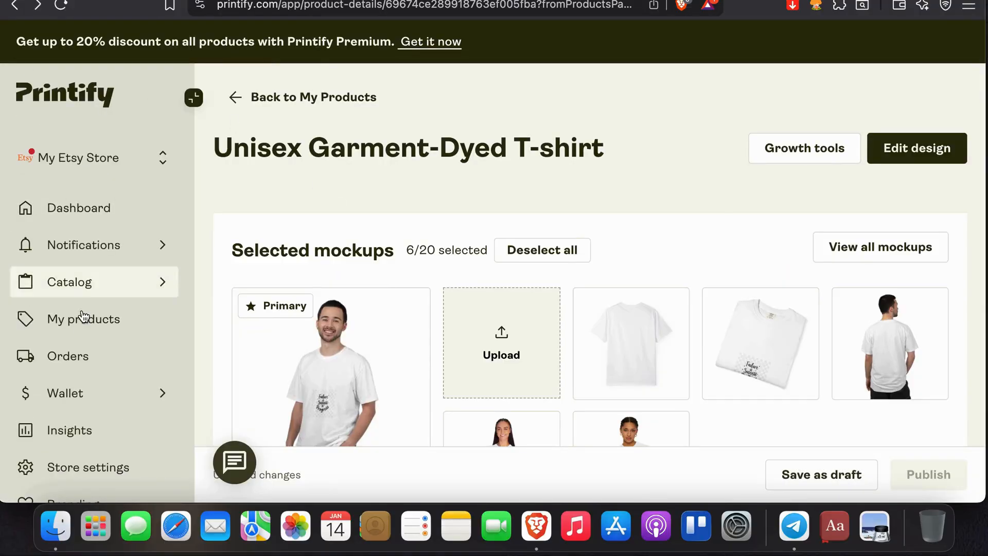
# Reopen the Unisex Garment-Dyed T-shirt from My Products and review its listing title, description and product safety section.
pyautogui.click(82, 317)
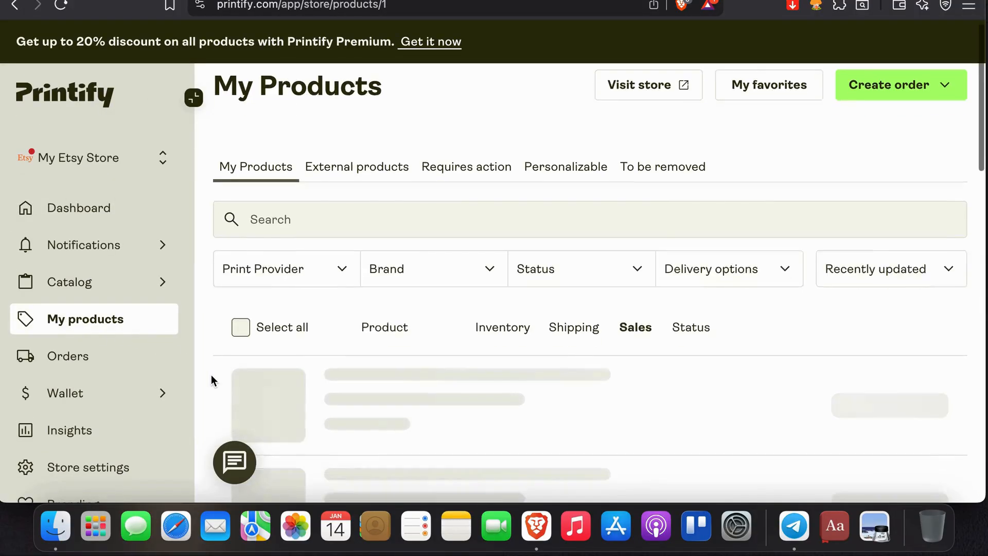
pyautogui.click(385, 334)
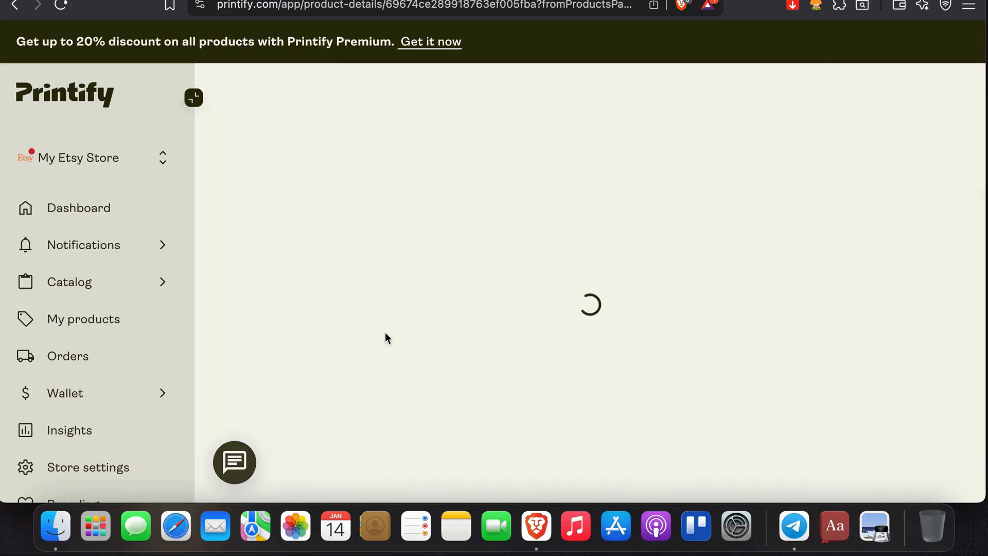
pyautogui.scroll(-10, 387, 338)
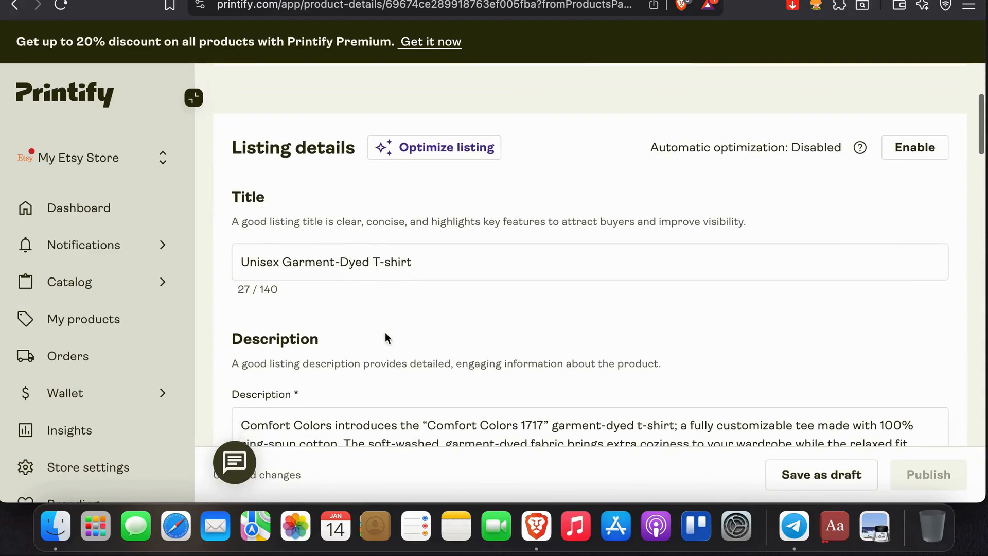
pyautogui.scroll(-5, 385, 332)
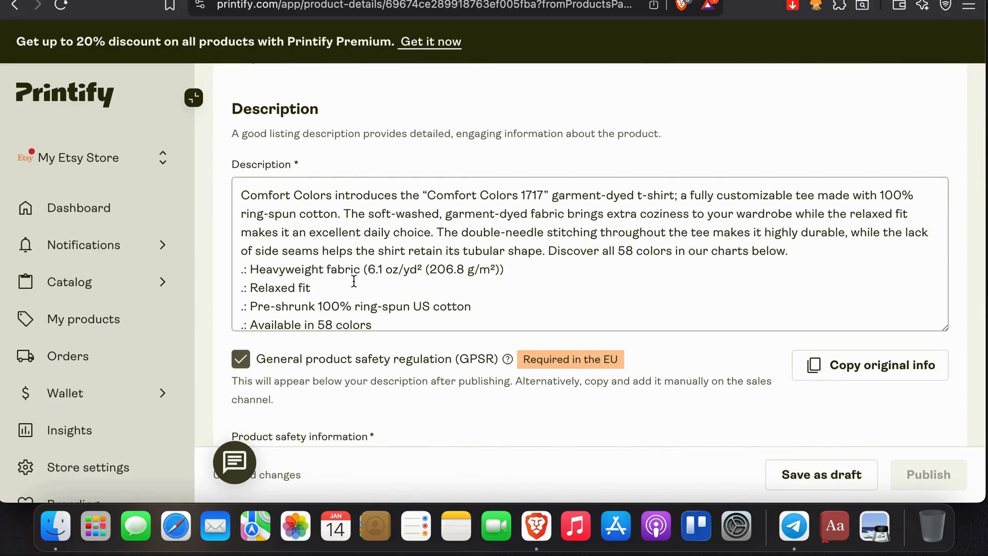
pyautogui.scroll(-2, 354, 280)
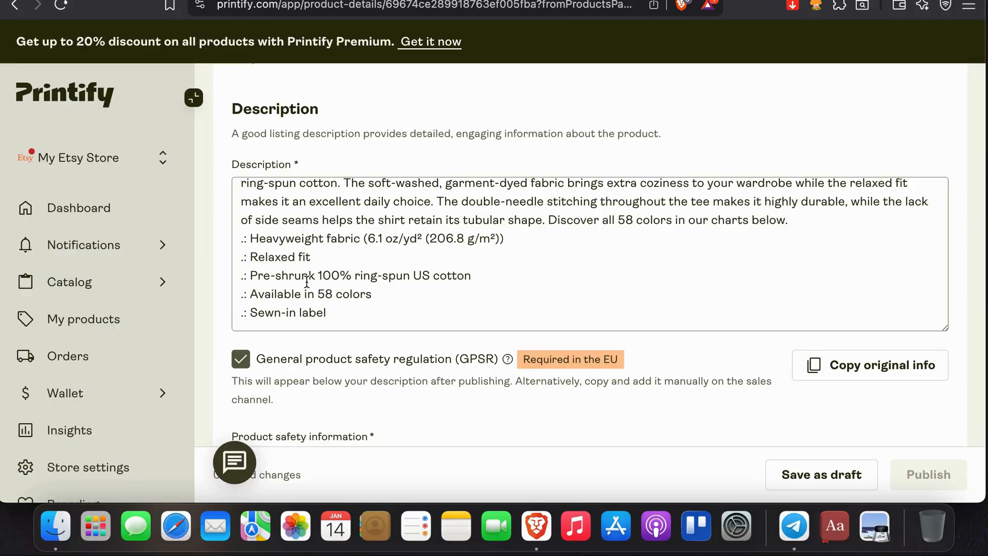
pyautogui.scroll(-2, 314, 282)
# Open the store's Insights page.
pyautogui.scroll(-4, 171, 317)
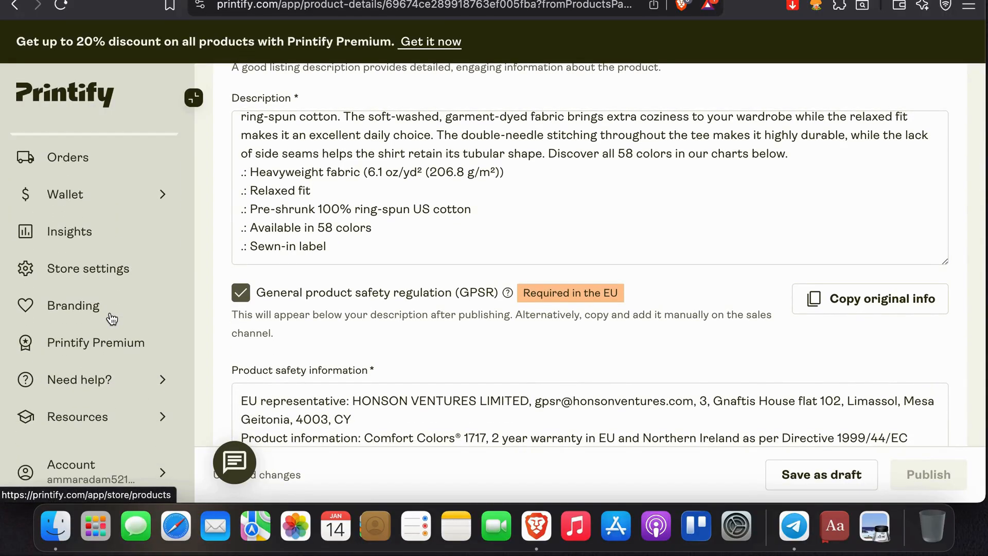
pyautogui.click(76, 236)
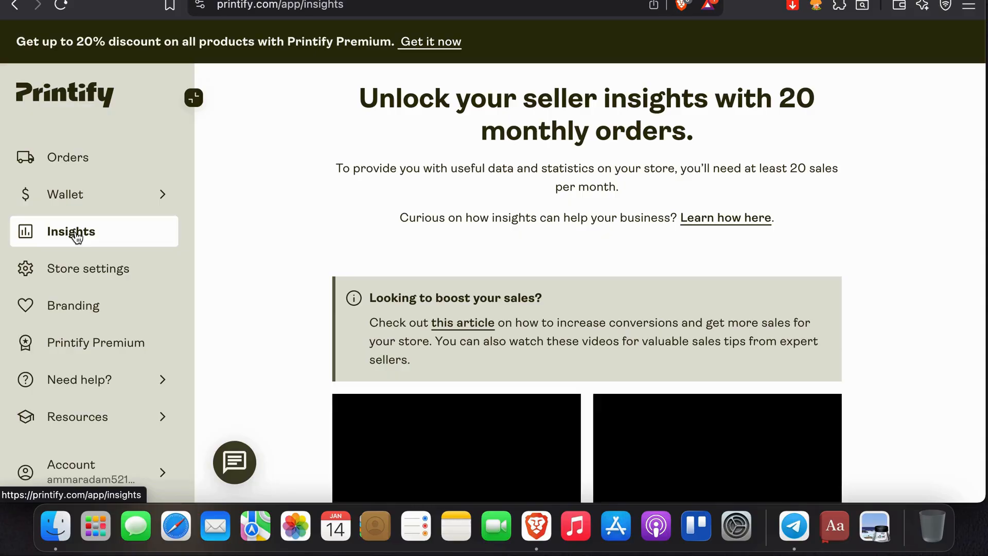